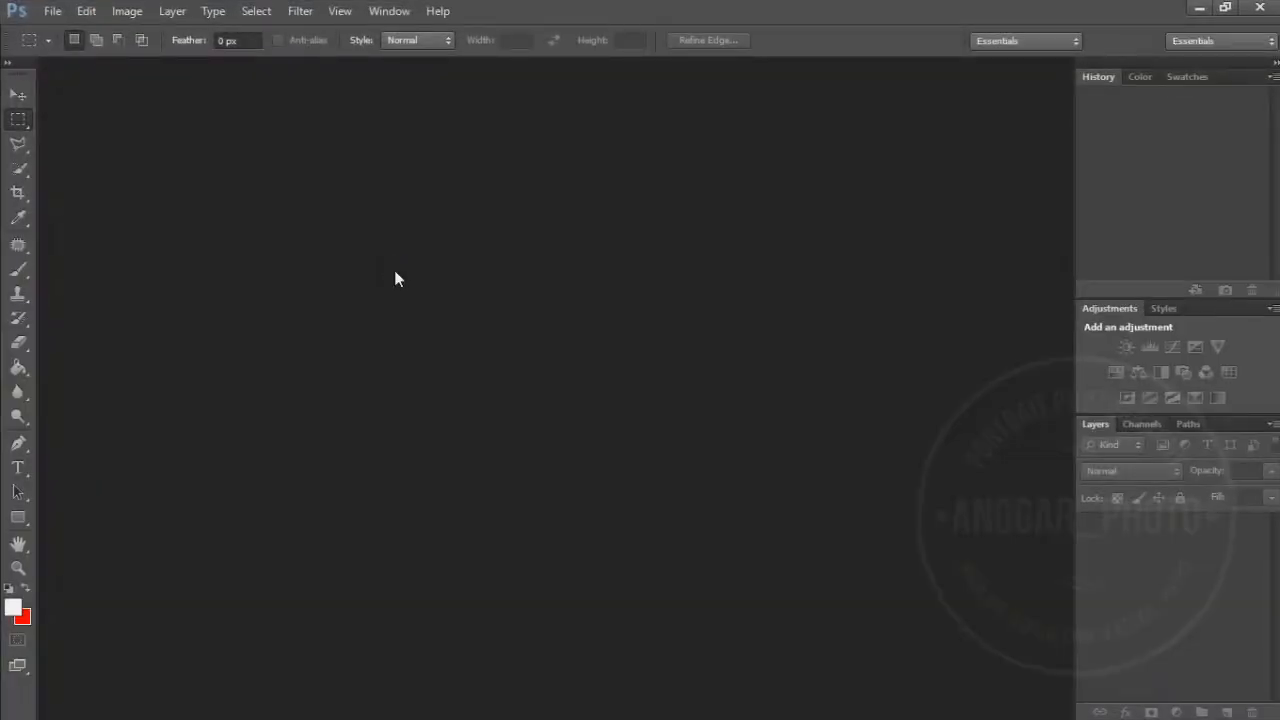
Step: Create a new 1200 × 800 pixel document named Anggar Photo with the sRGB IEC61966-2.1 color profile
{"action": "left_click", "coordinate": [18, 94]}
{"action": "left_click", "coordinate": [50, 12]}
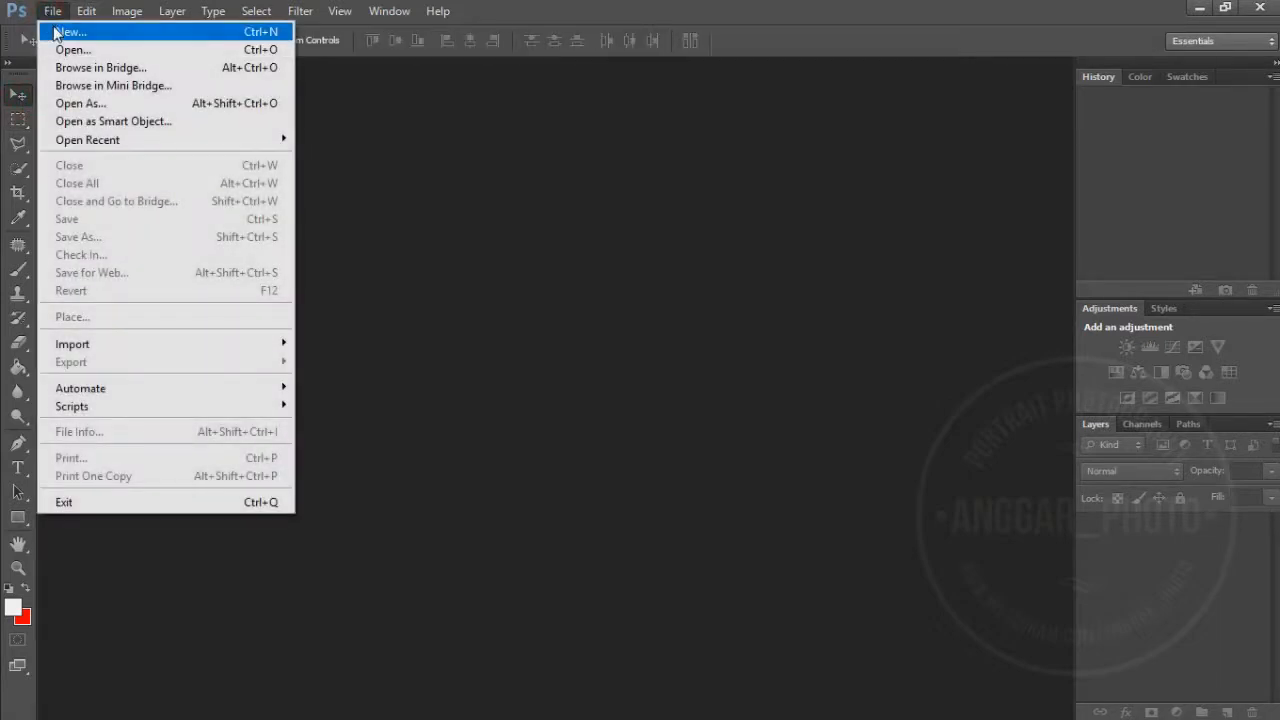
{"action": "left_click", "coordinate": [60, 31]}
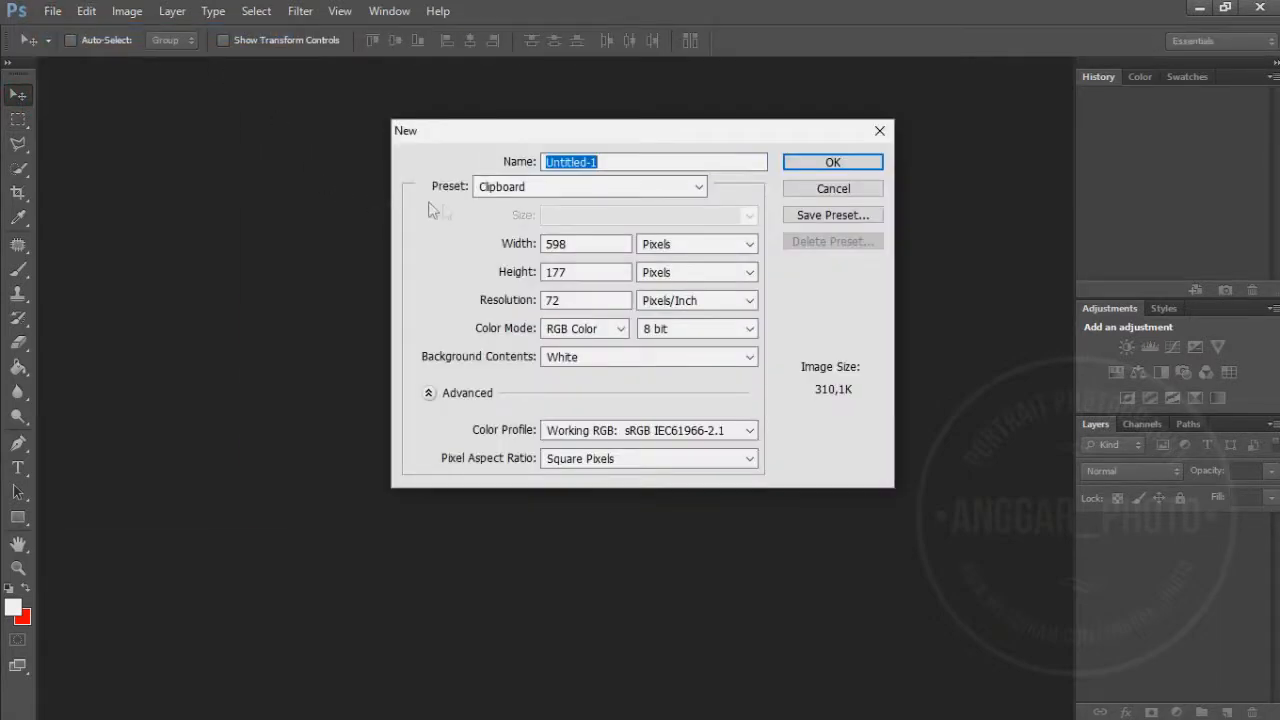
{"action": "type", "text": "Anggar Photo"}
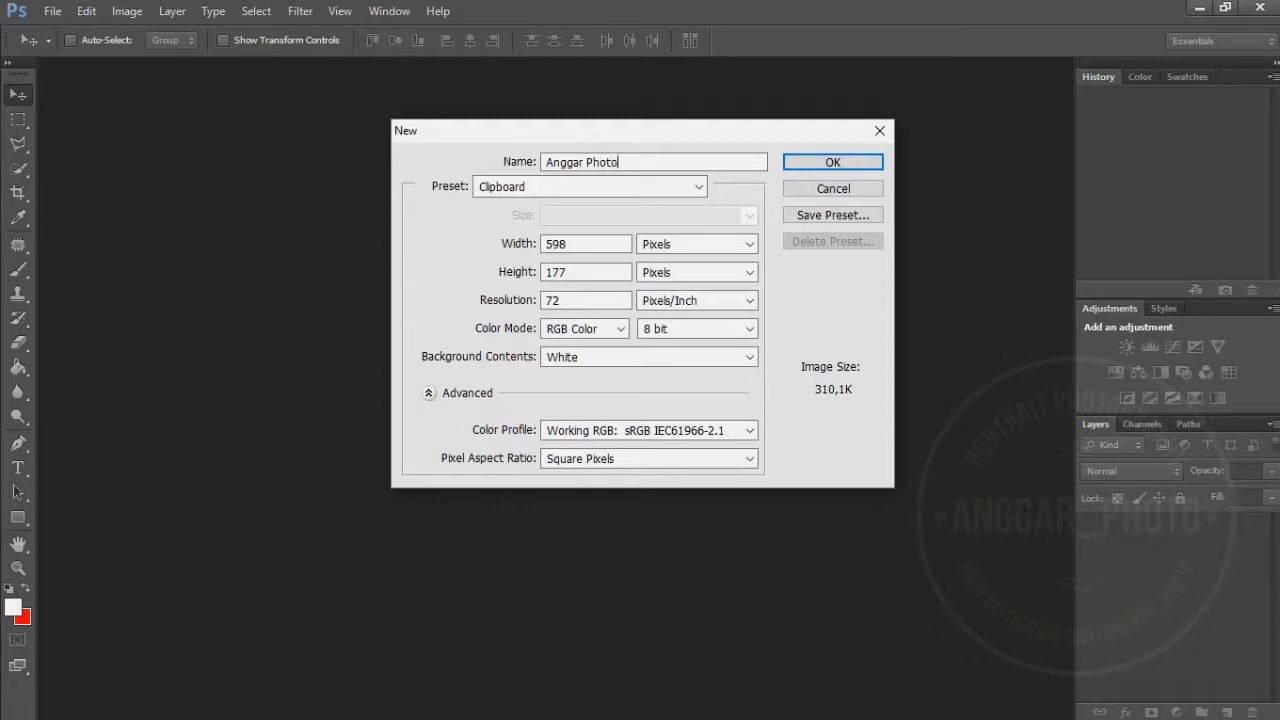
{"action": "left_click_drag", "start_coordinate": [598, 243], "coordinate": [533, 241]}
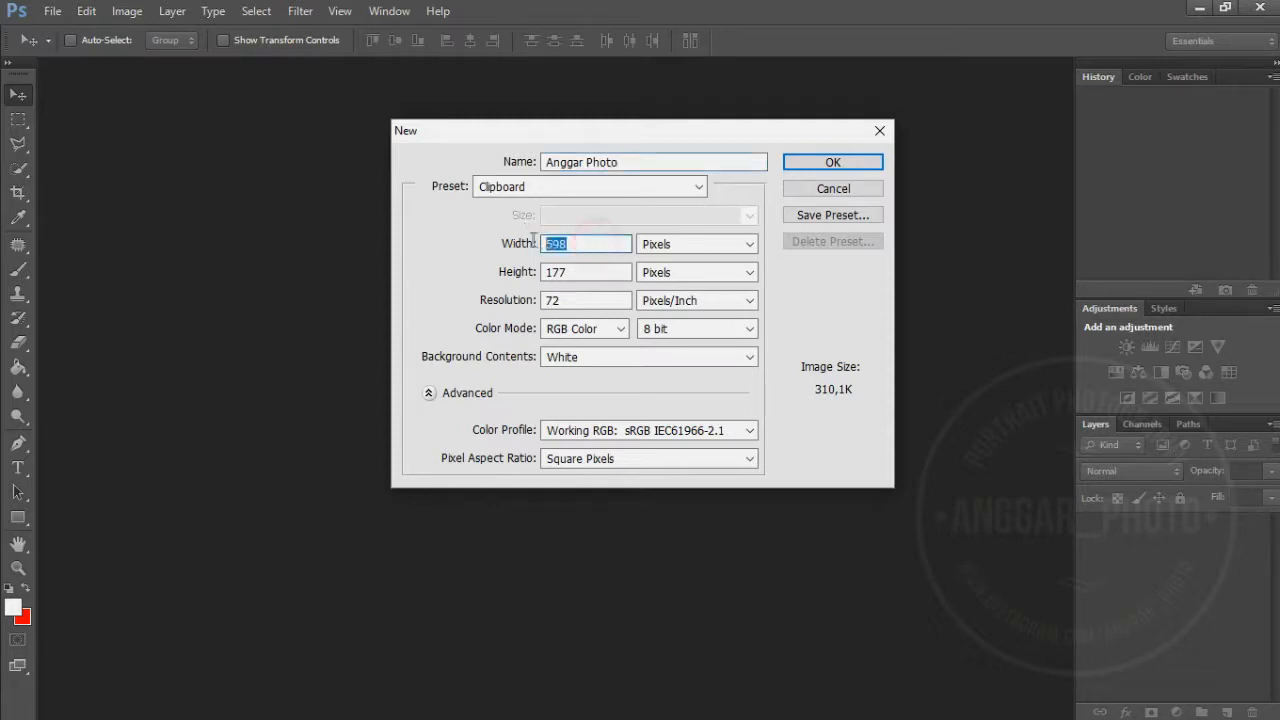
{"action": "type", "text": "1200"}
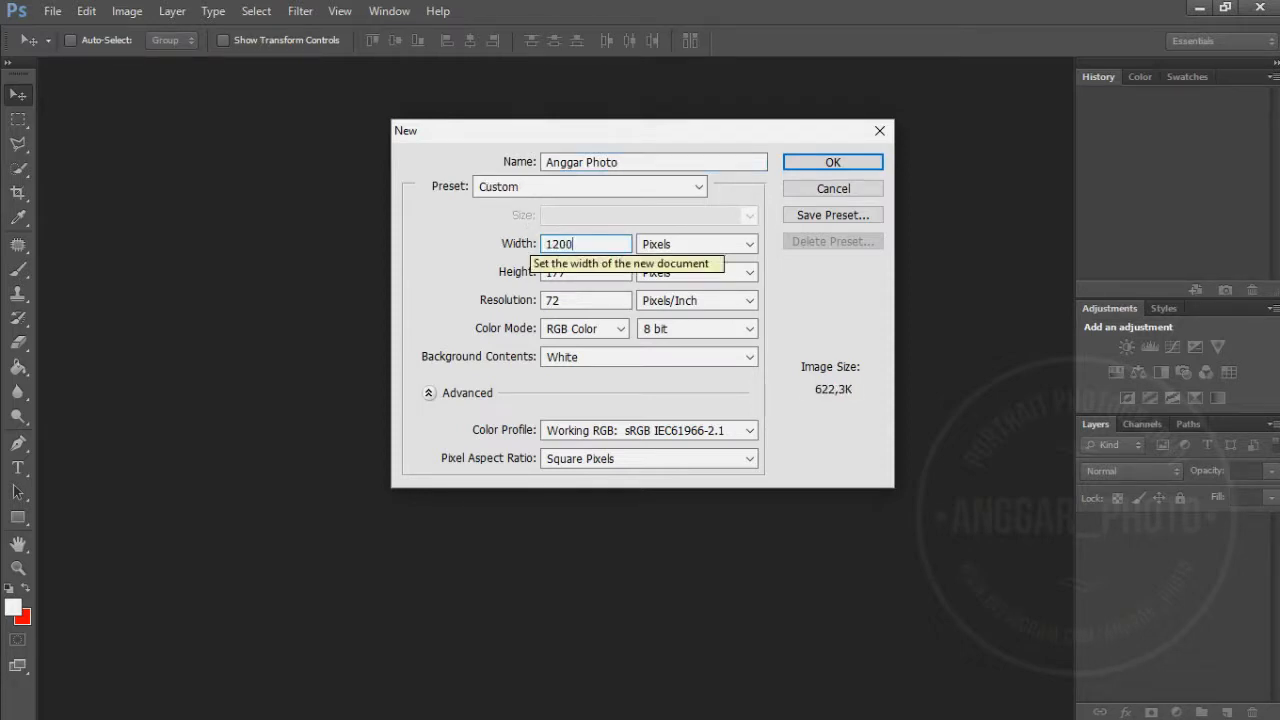
{"action": "left_click_drag", "start_coordinate": [590, 273], "coordinate": [510, 272]}
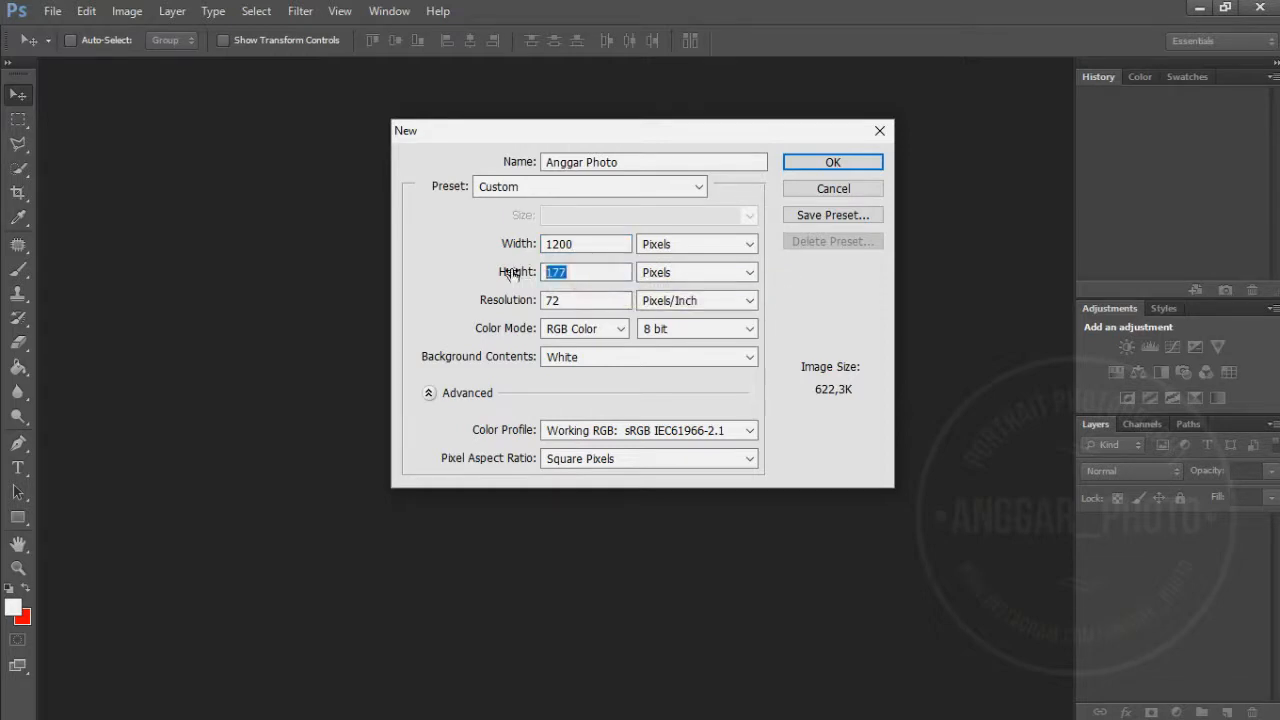
{"action": "type", "text": "800"}
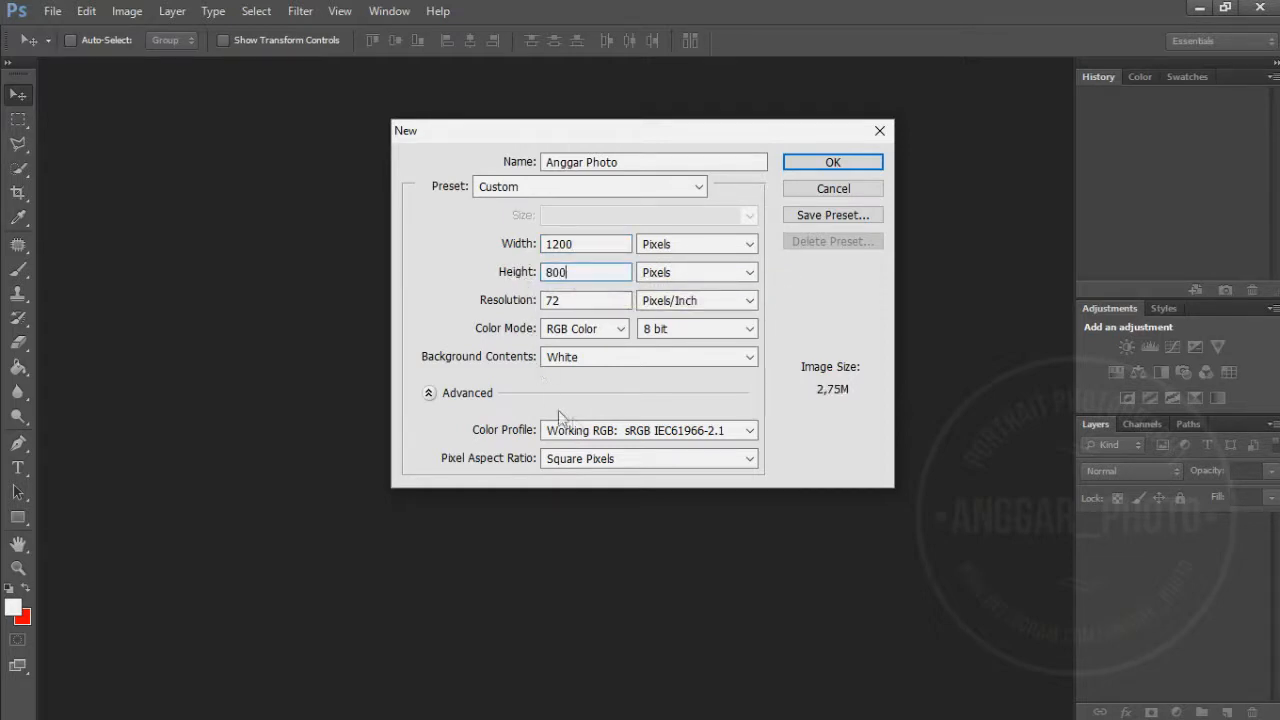
{"action": "left_click", "coordinate": [591, 431]}
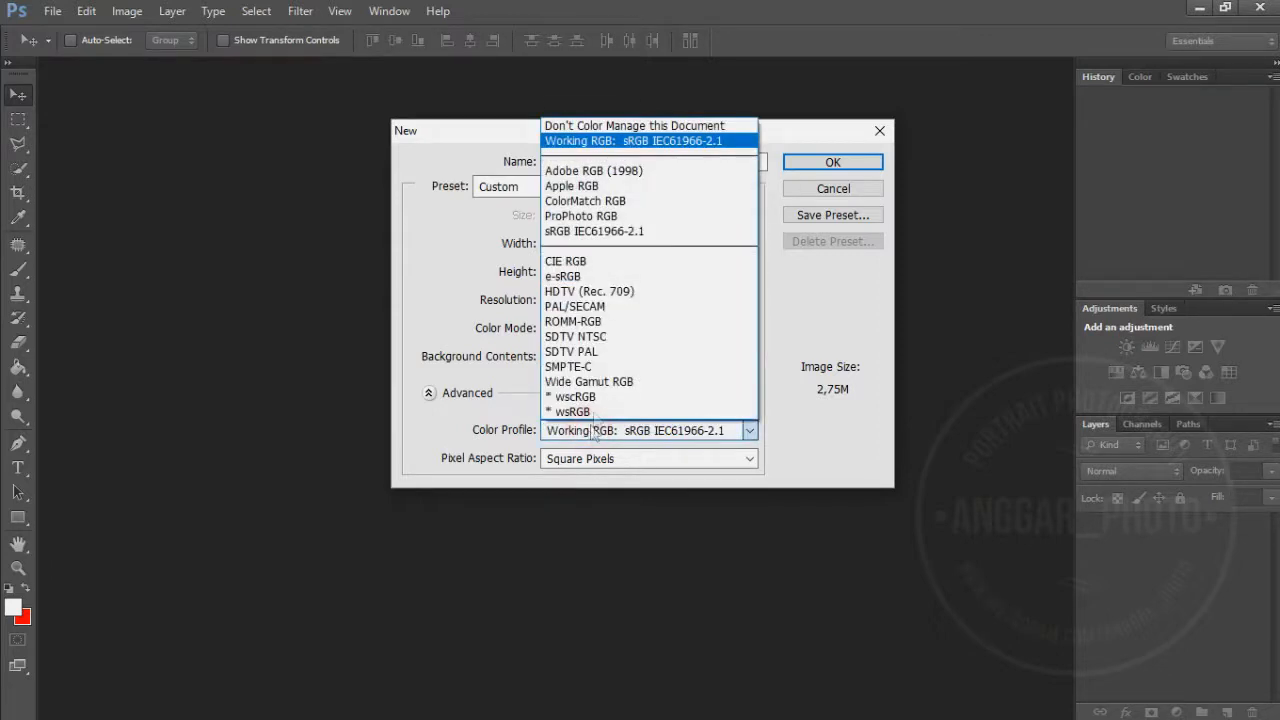
{"action": "left_click", "coordinate": [606, 232]}
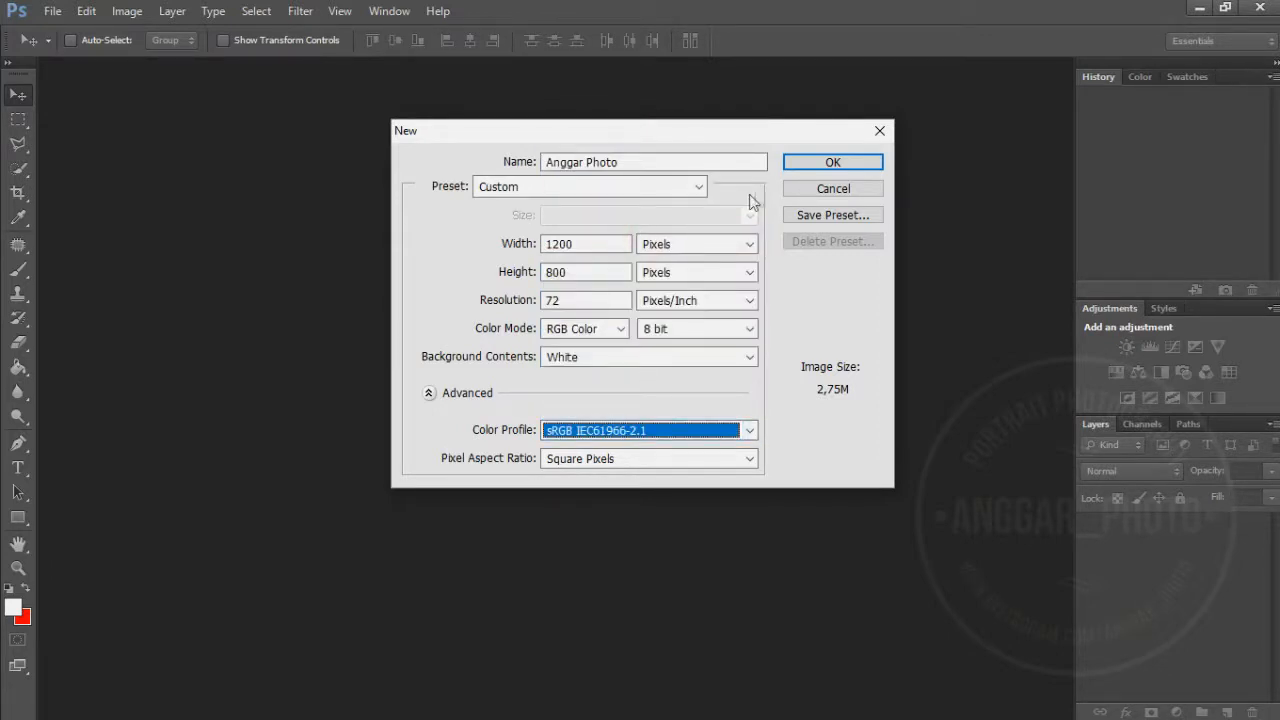
{"action": "left_click", "coordinate": [815, 165]}
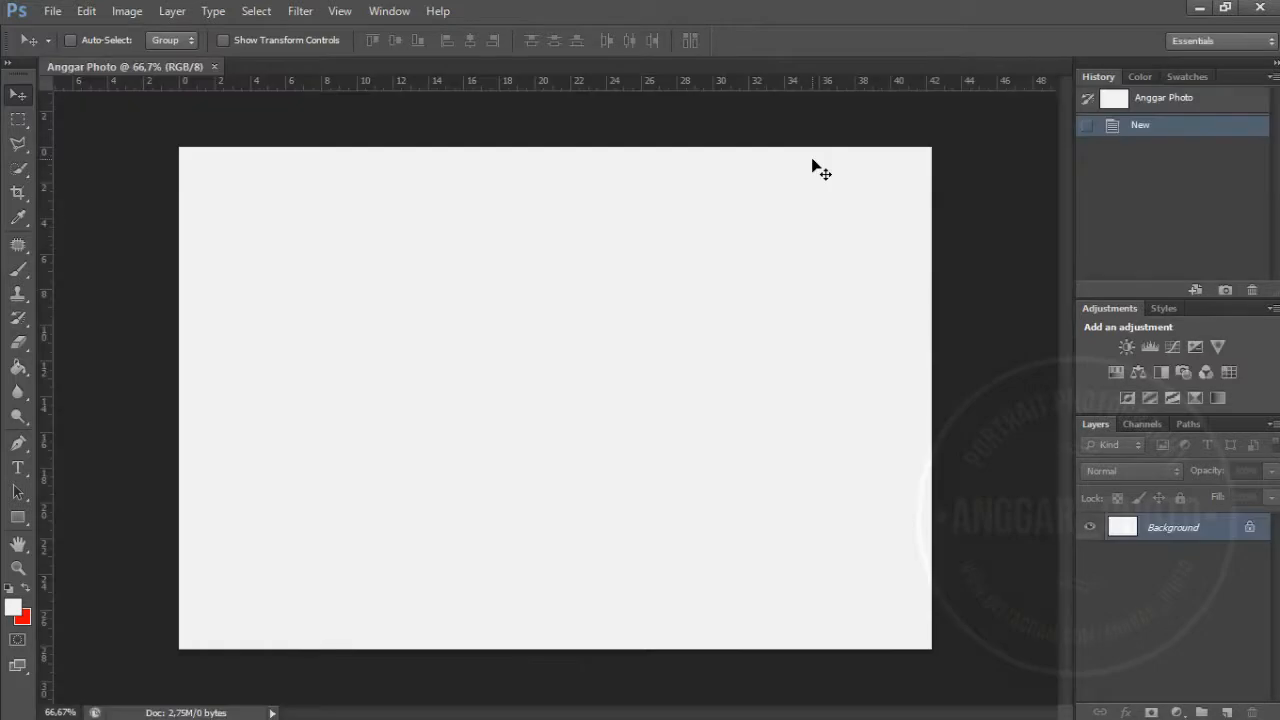
Step: Fill the Background layer with black at 100% opacity in Normal mode
{"action": "key", "text": "ctrl+0"}
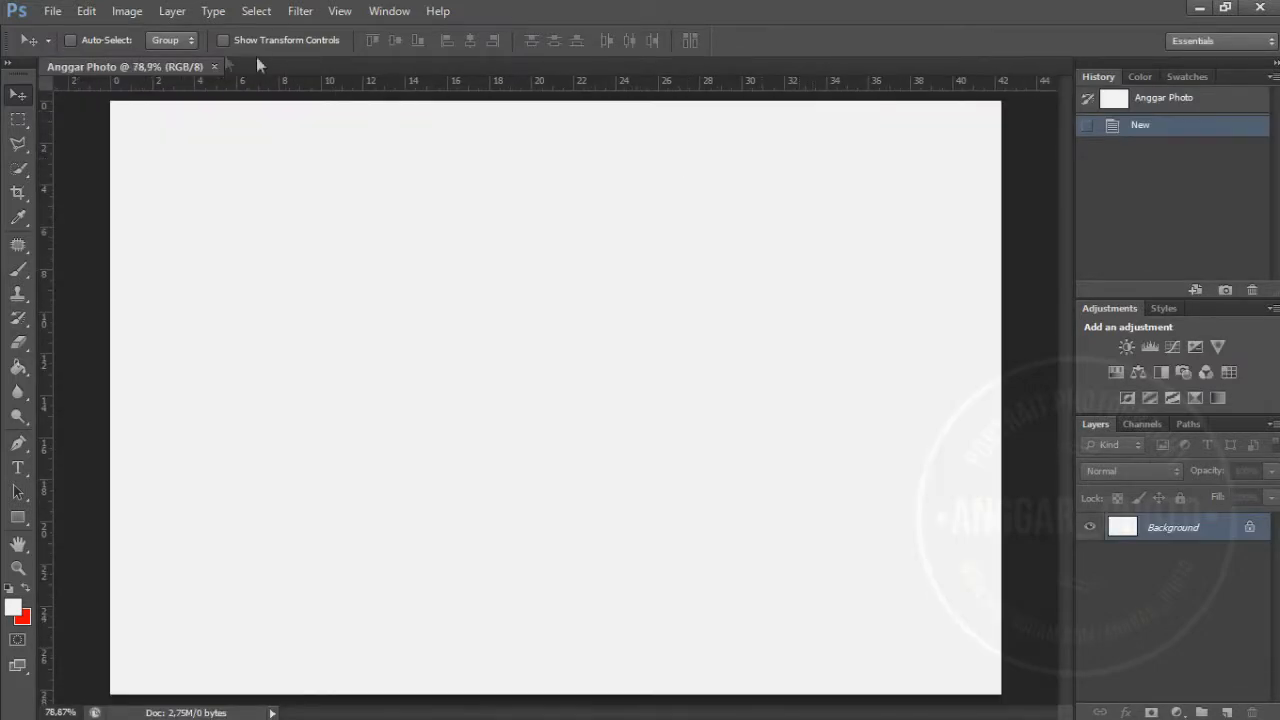
{"action": "left_click", "coordinate": [88, 12]}
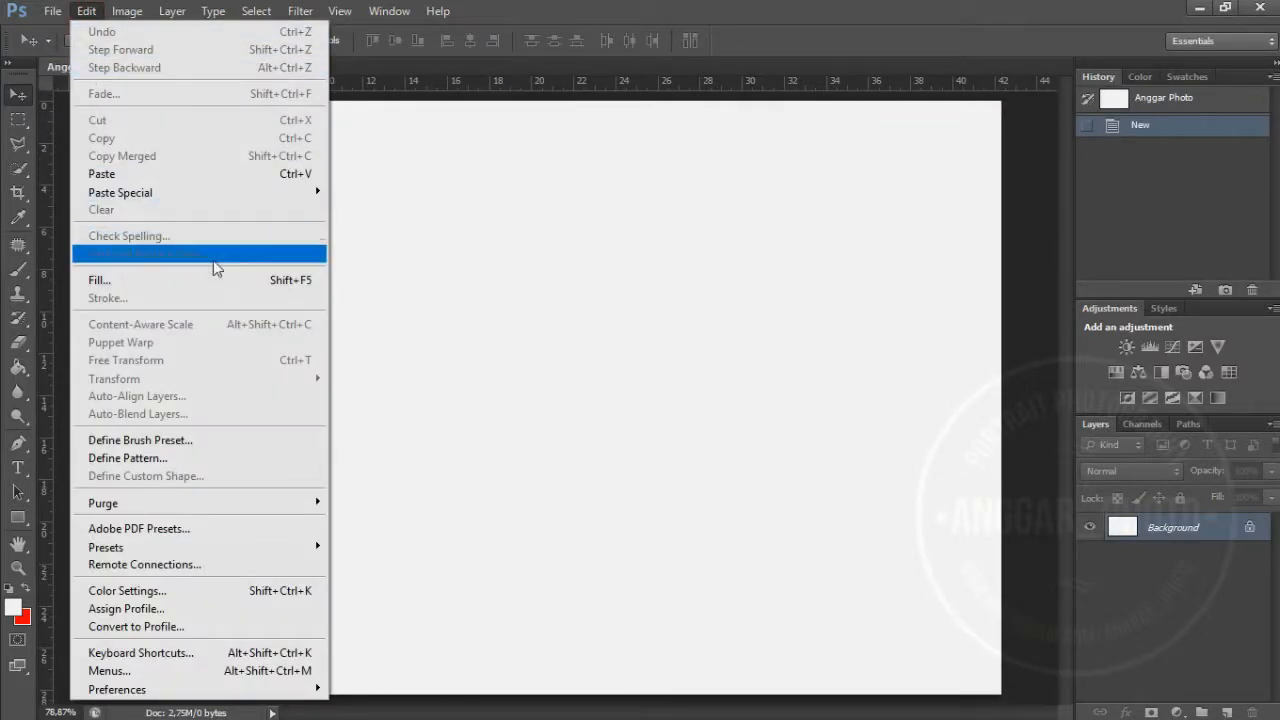
{"action": "left_click", "coordinate": [268, 290]}
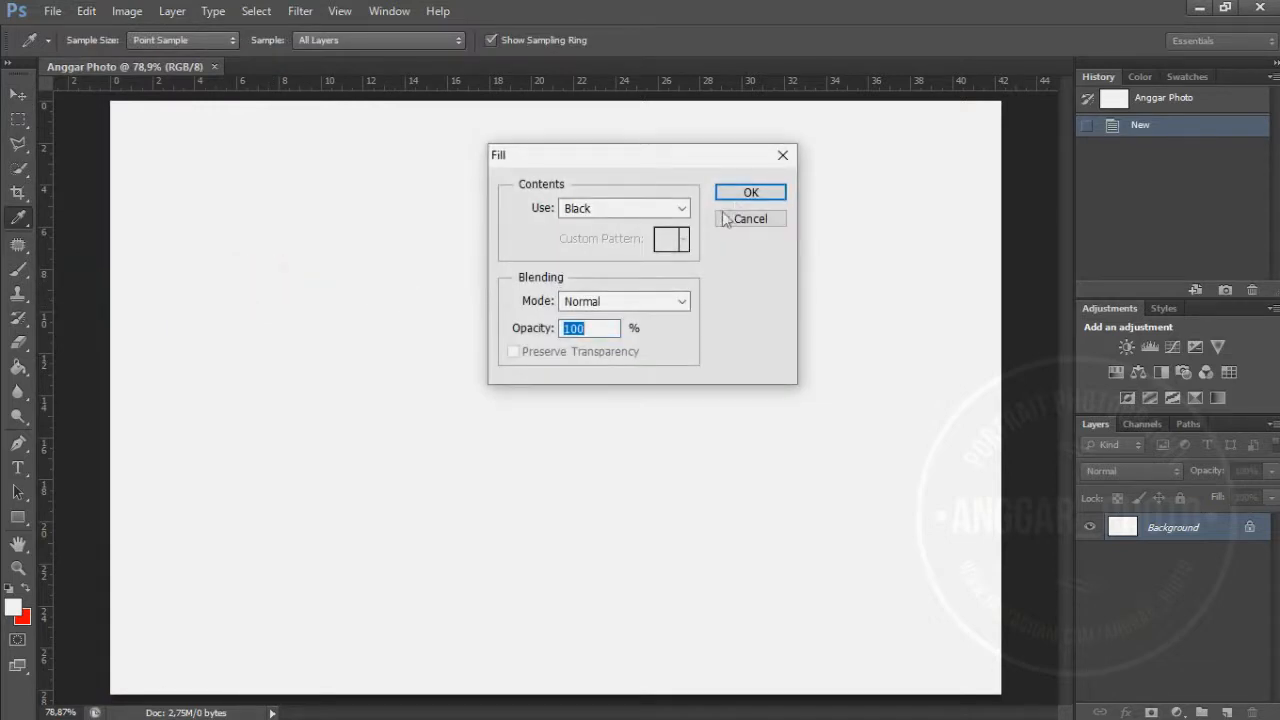
{"action": "left_click", "coordinate": [751, 193]}
{"action": "key", "text": "v"}
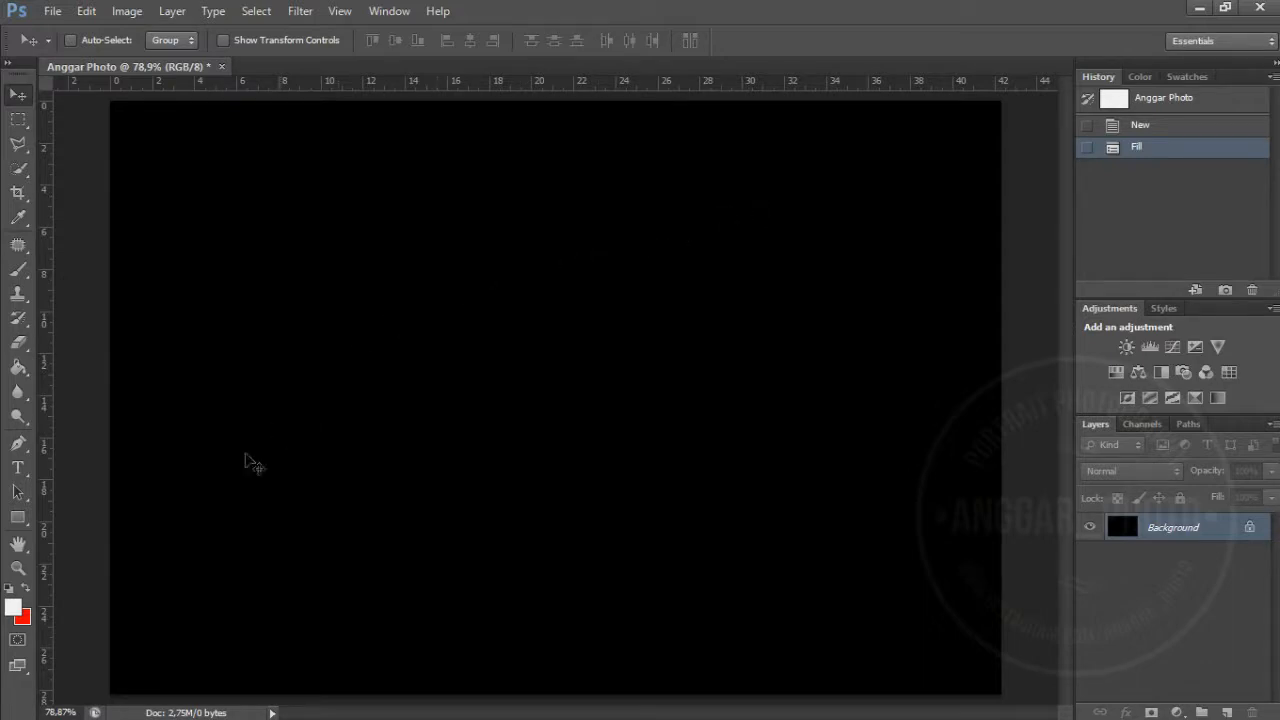
Step: Switch to Word and copy the selected paragraph about roselle flowers
{"action": "left_click", "coordinate": [17, 468]}
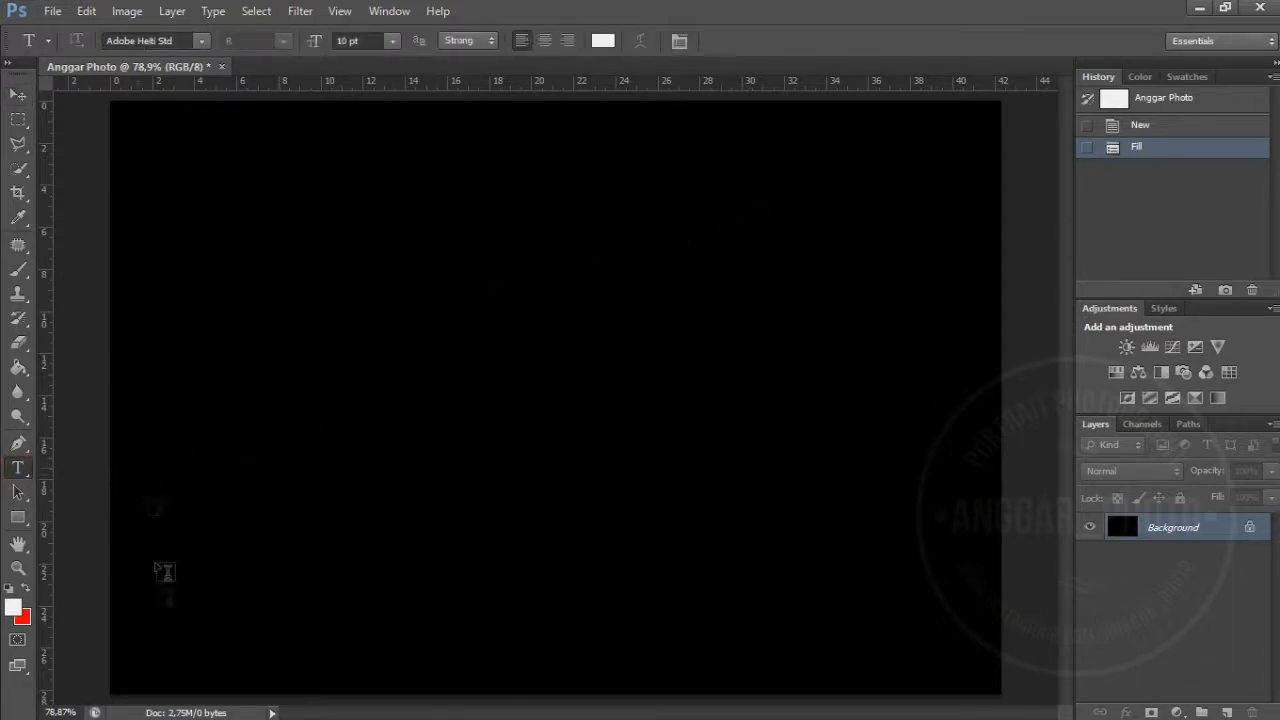
{"action": "left_click", "coordinate": [160, 703]}
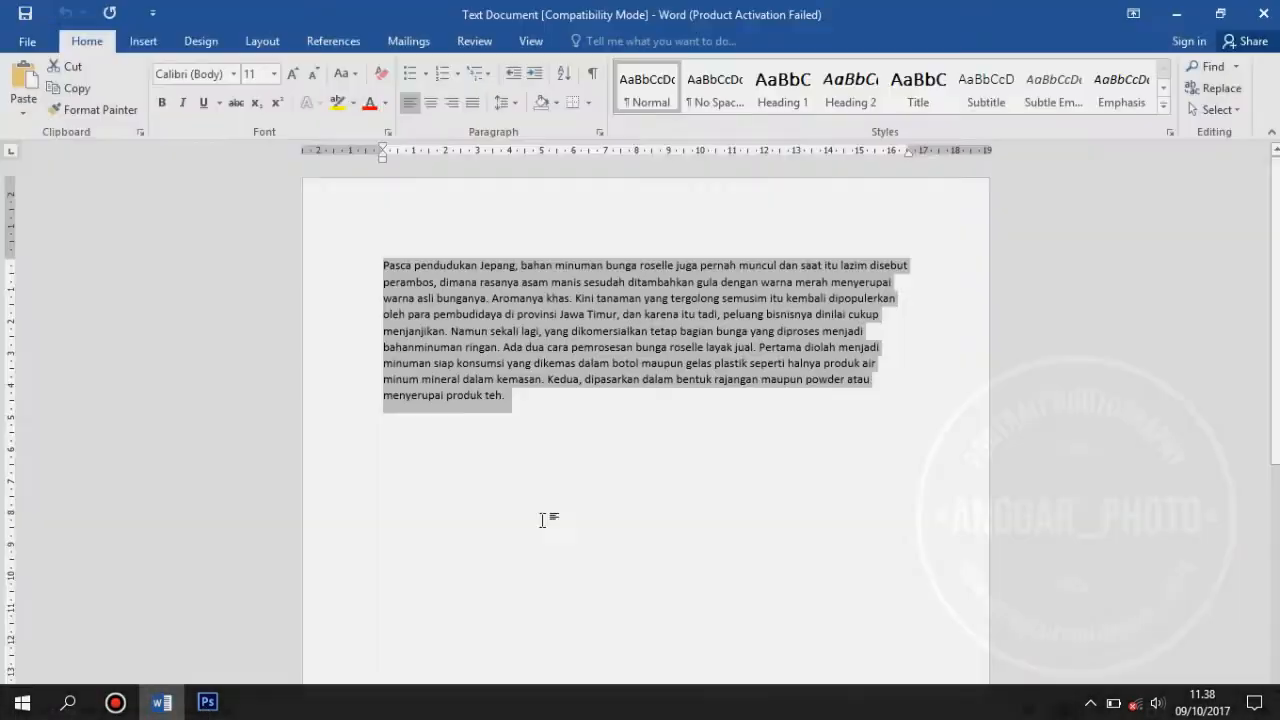
{"action": "right_click", "coordinate": [485, 383]}
{"action": "left_click", "coordinate": [500, 411]}
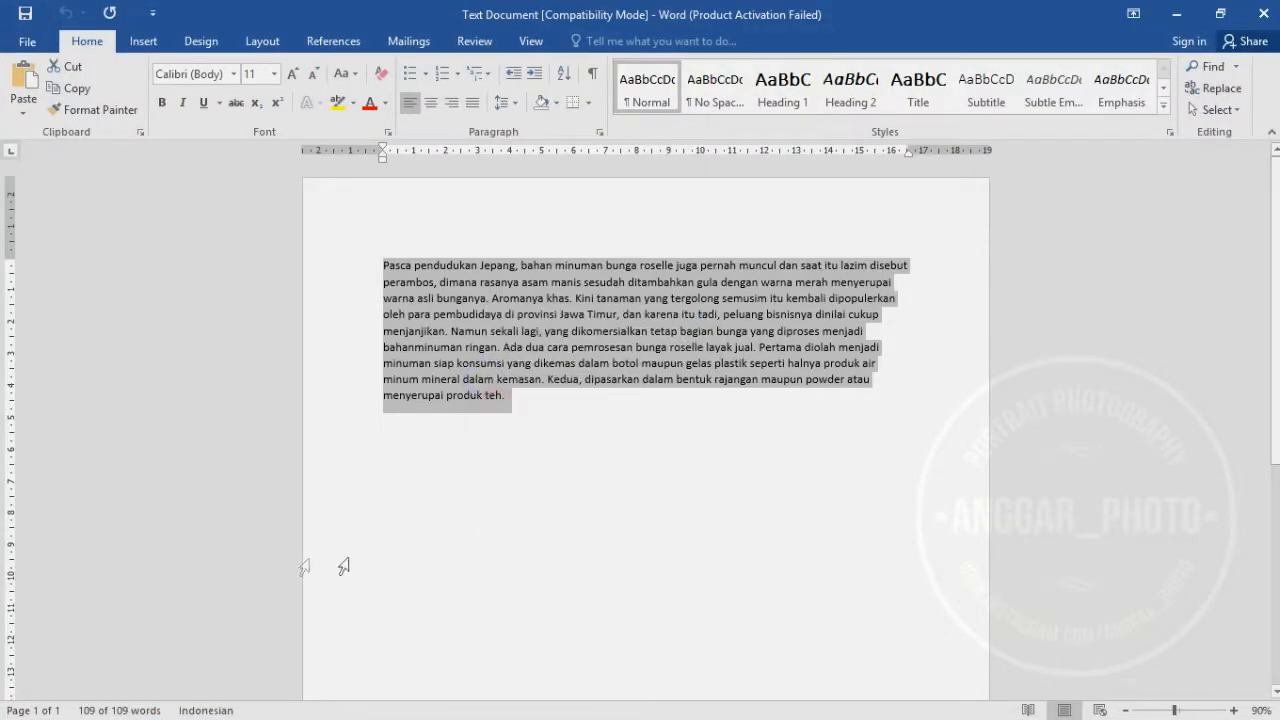
Step: Switch back to Photoshop, paste the paragraph as a new text layer and move its start near the canvas's left edge
{"action": "left_click", "coordinate": [207, 703]}
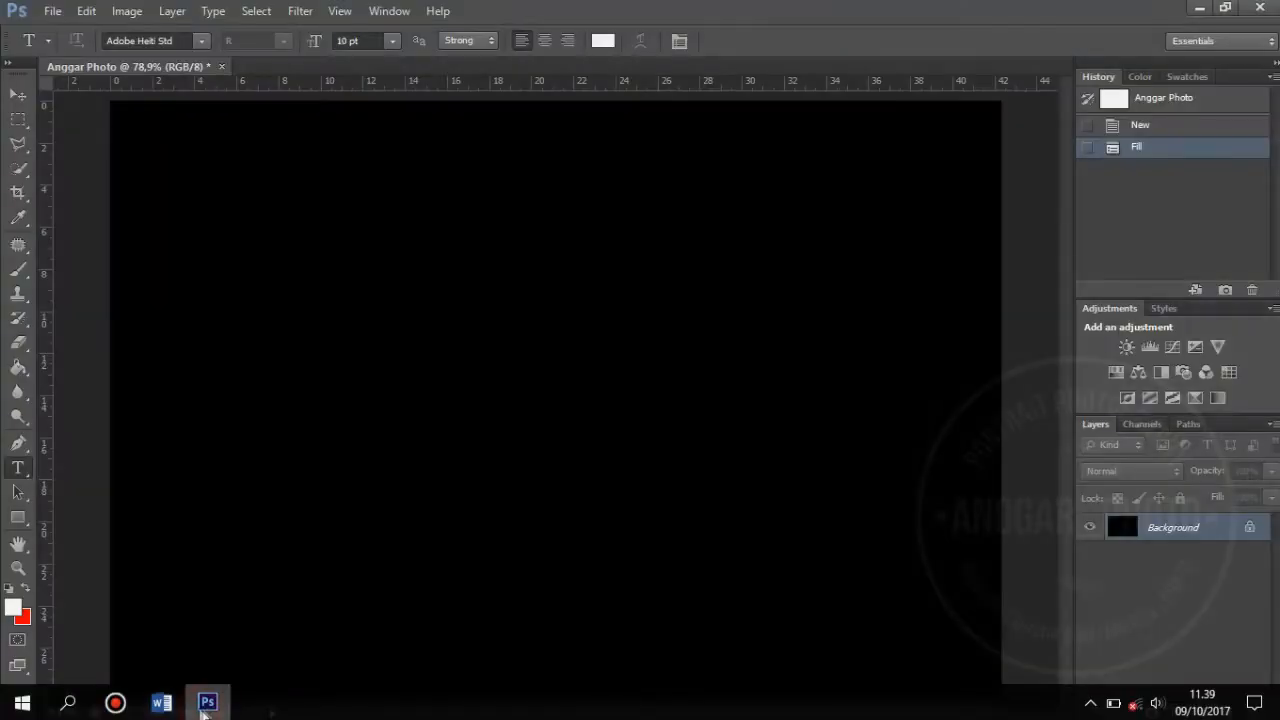
{"action": "left_click", "coordinate": [279, 162]}
{"action": "key", "text": "ctrl+v"}
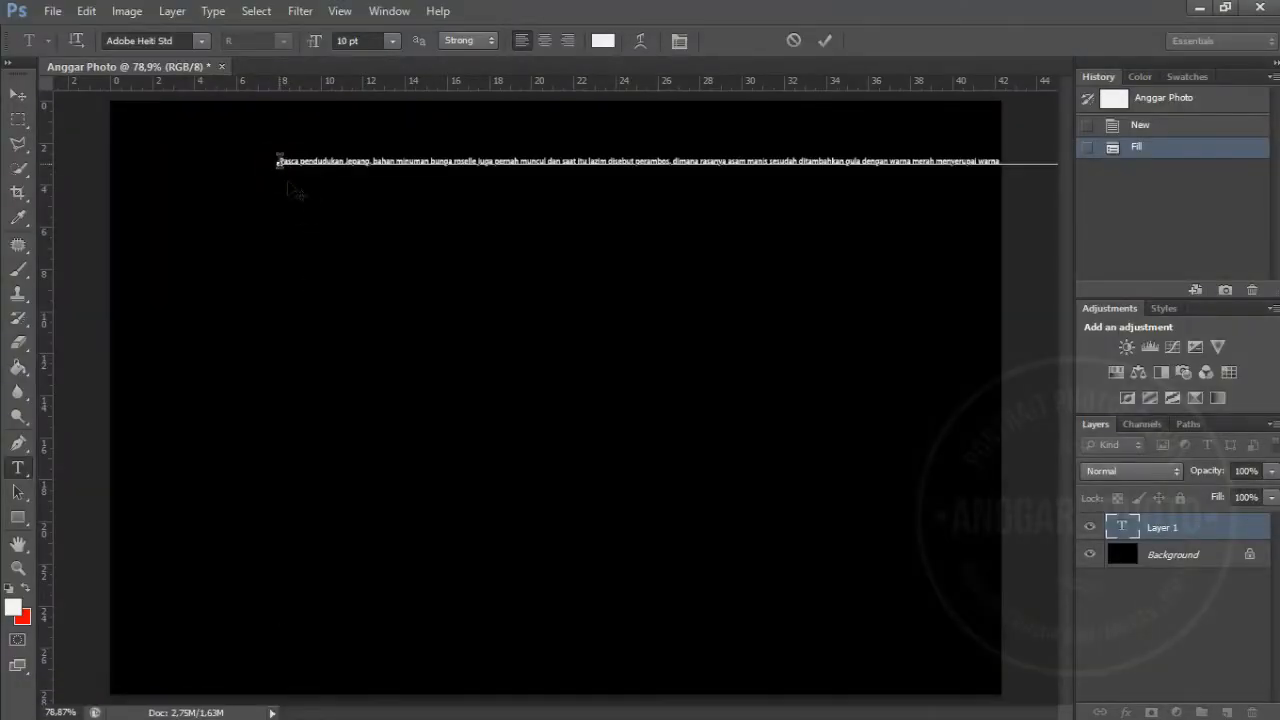
{"action": "left_click_drag", "start_coordinate": [558, 220], "coordinate": [414, 257]}
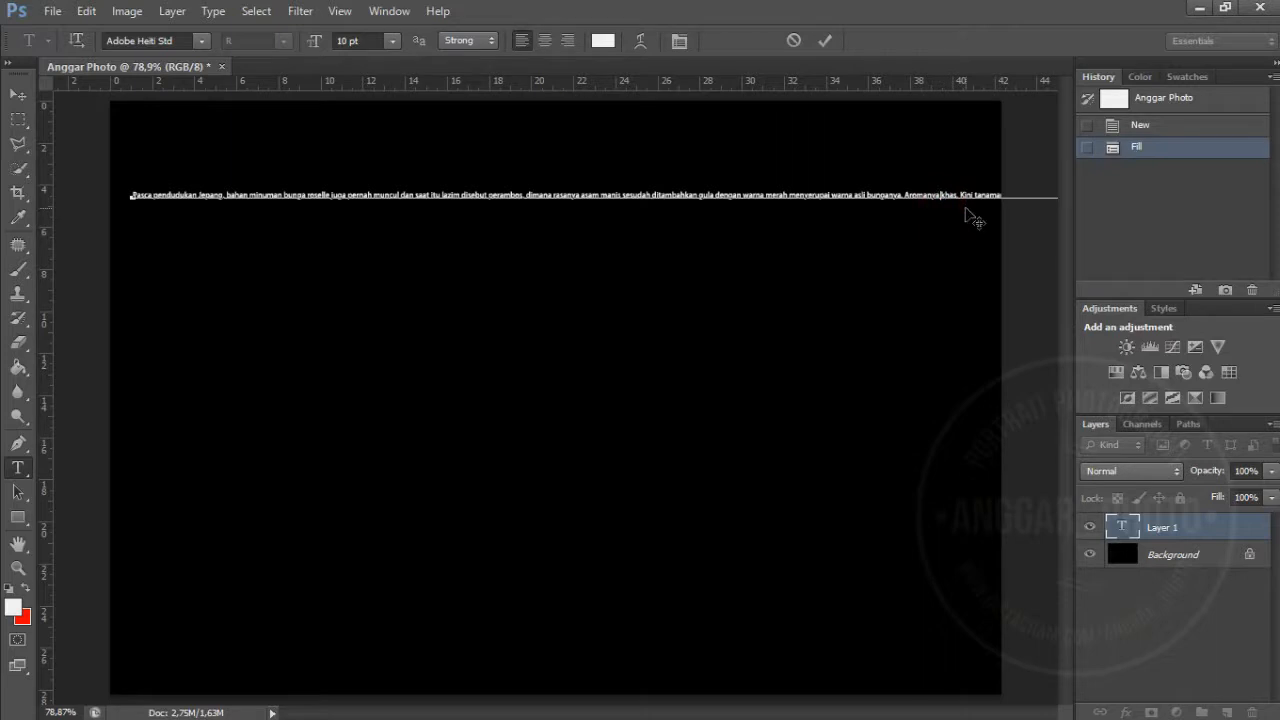
Step: Break the pasted text into four lines that fit within the canvas width
{"action": "key", "text": "Return"}
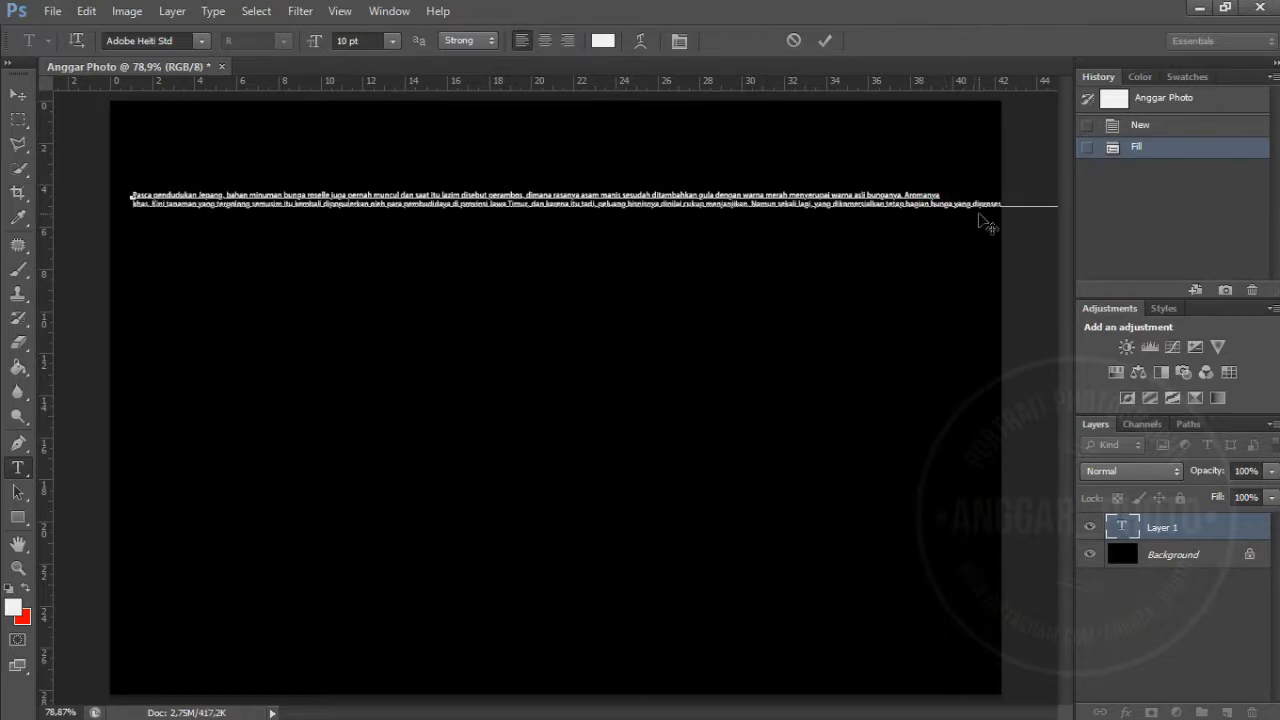
{"action": "key", "text": "Return"}
{"action": "left_click", "coordinate": [930, 222]}
{"action": "key", "text": "Return"}
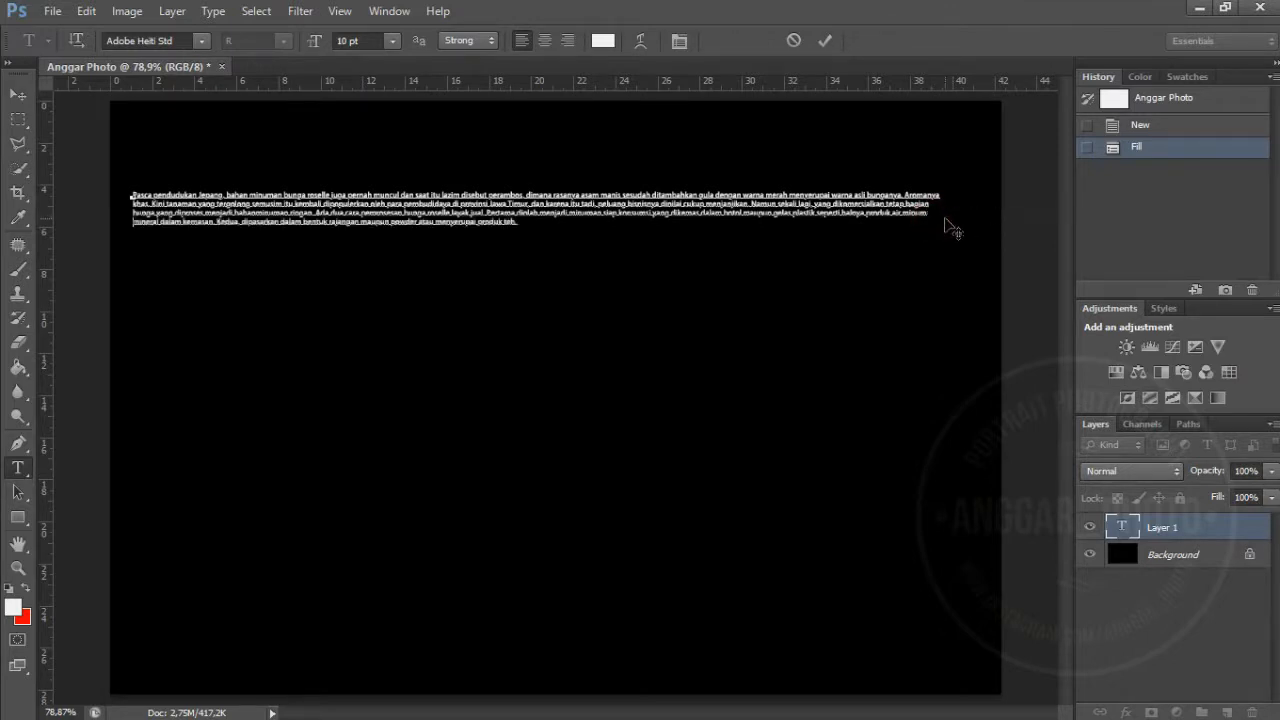
Step: Copy the short last line and paste it at its own end to fill out that row
{"action": "left_click_drag", "start_coordinate": [527, 222], "coordinate": [482, 222]}
{"action": "left_click_drag", "start_coordinate": [364, 243], "coordinate": [134, 236]}
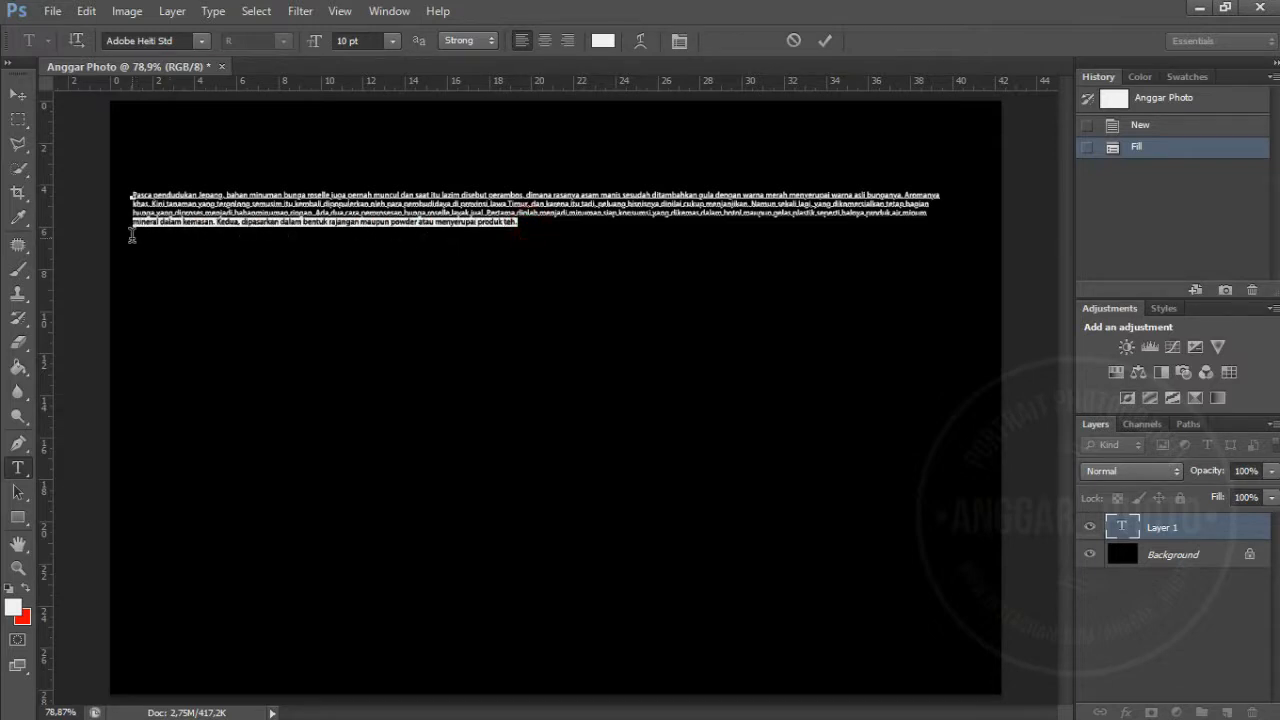
{"action": "left_click", "coordinate": [538, 226]}
{"action": "key", "text": "ctrl+v"}
Step: Copy the whole four-line block and paste it repeatedly on new lines below until twelve blocks cover the canvas height
{"action": "left_click_drag", "start_coordinate": [905, 222], "coordinate": [136, 188]}
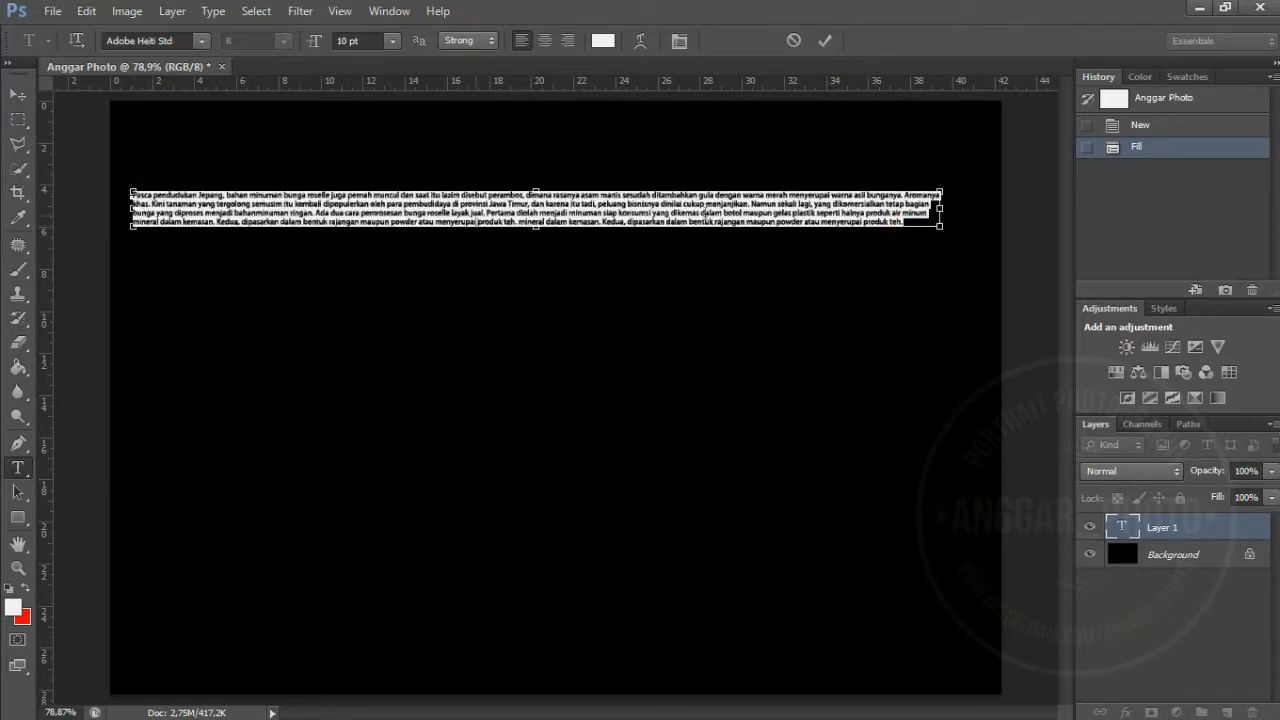
{"action": "left_click", "coordinate": [921, 224]}
{"action": "key", "text": "Return"}
{"action": "key", "text": "ctrl+v"}
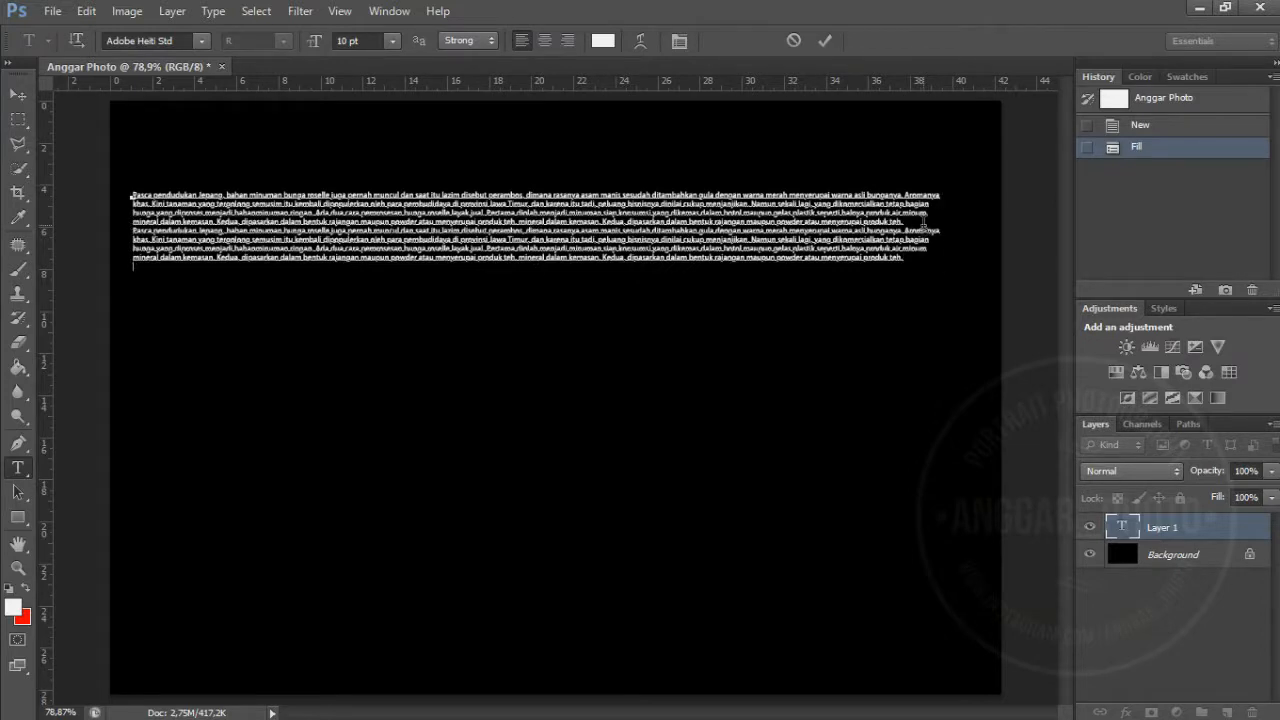
{"action": "key", "text": "ctrl+v"}
{"action": "key", "text": "Return"}
{"action": "key", "text": "ctrl+v"}
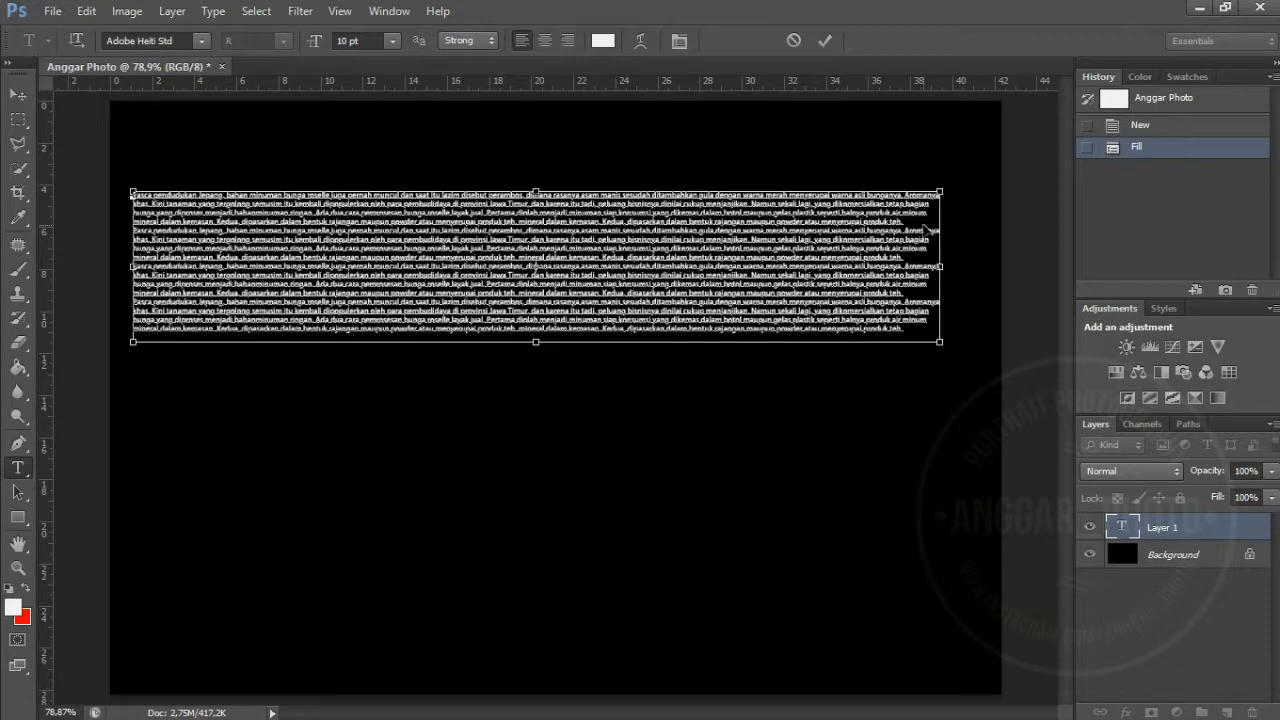
{"action": "key", "text": "Return"}
{"action": "key", "text": "ctrl+v"}
{"action": "key", "text": "Return"}
{"action": "key", "text": "ctrl+v"}
{"action": "key", "text": "Return"}
{"action": "key", "text": "ctrl+v"}
{"action": "key", "text": "Return"}
{"action": "key", "text": "ctrl+v"}
{"action": "key", "text": "Return"}
{"action": "key", "text": "ctrl+v"}
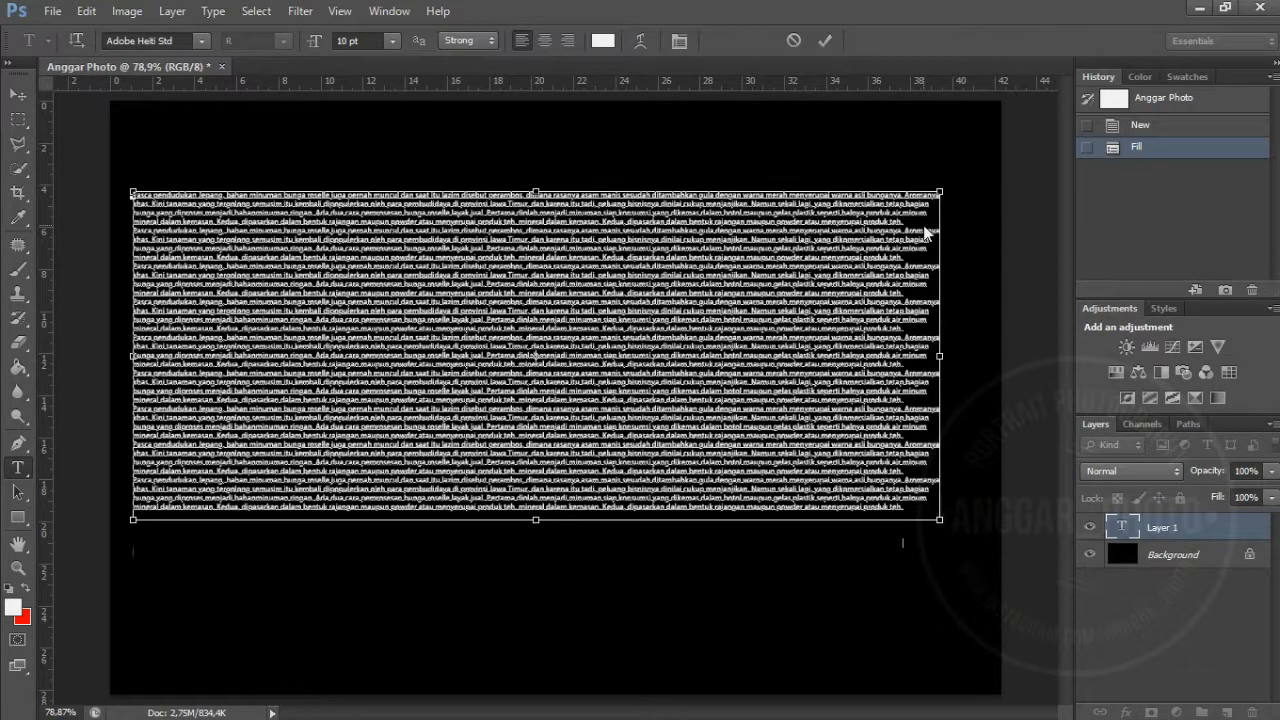
{"action": "key", "text": "Return"}
{"action": "key", "text": "ctrl+v"}
{"action": "key", "text": "Return"}
{"action": "key", "text": "ctrl+v"}
{"action": "key", "text": "Return"}
{"action": "key", "text": "ctrl+v"}
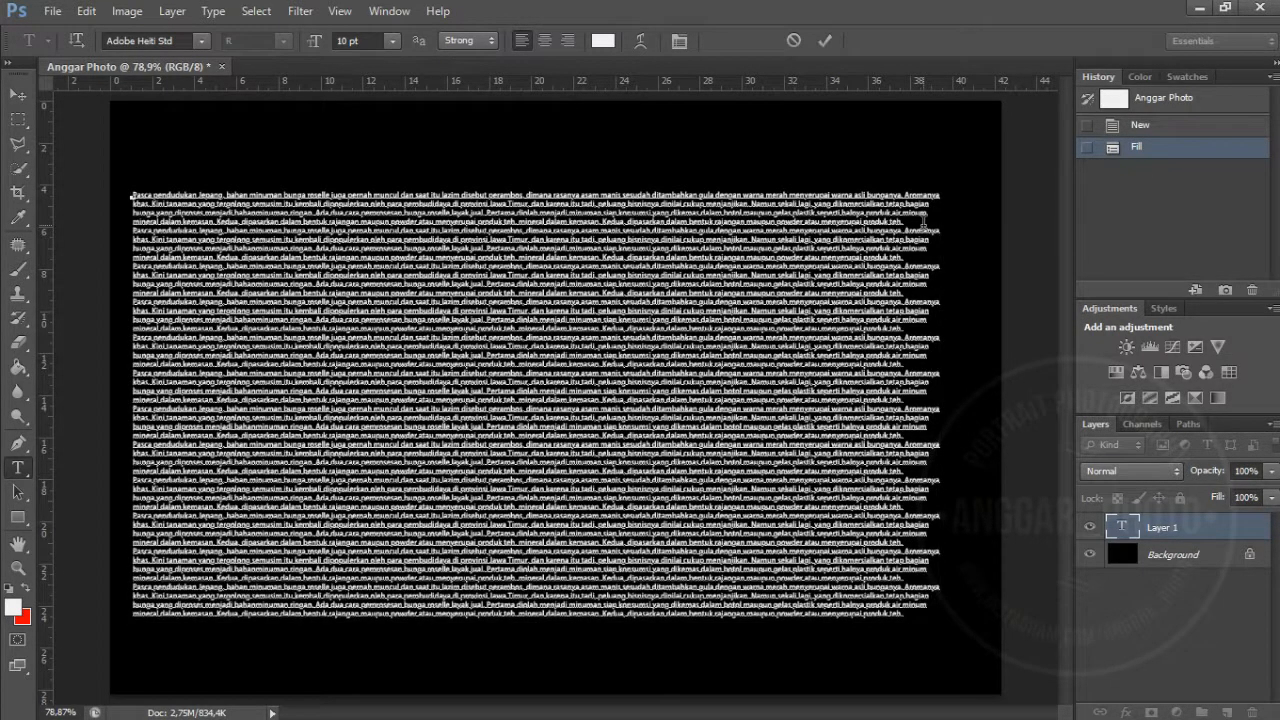
Step: Center-align all of the text and move the text block back to the middle of the canvas
{"action": "key", "text": "ctrl+a"}
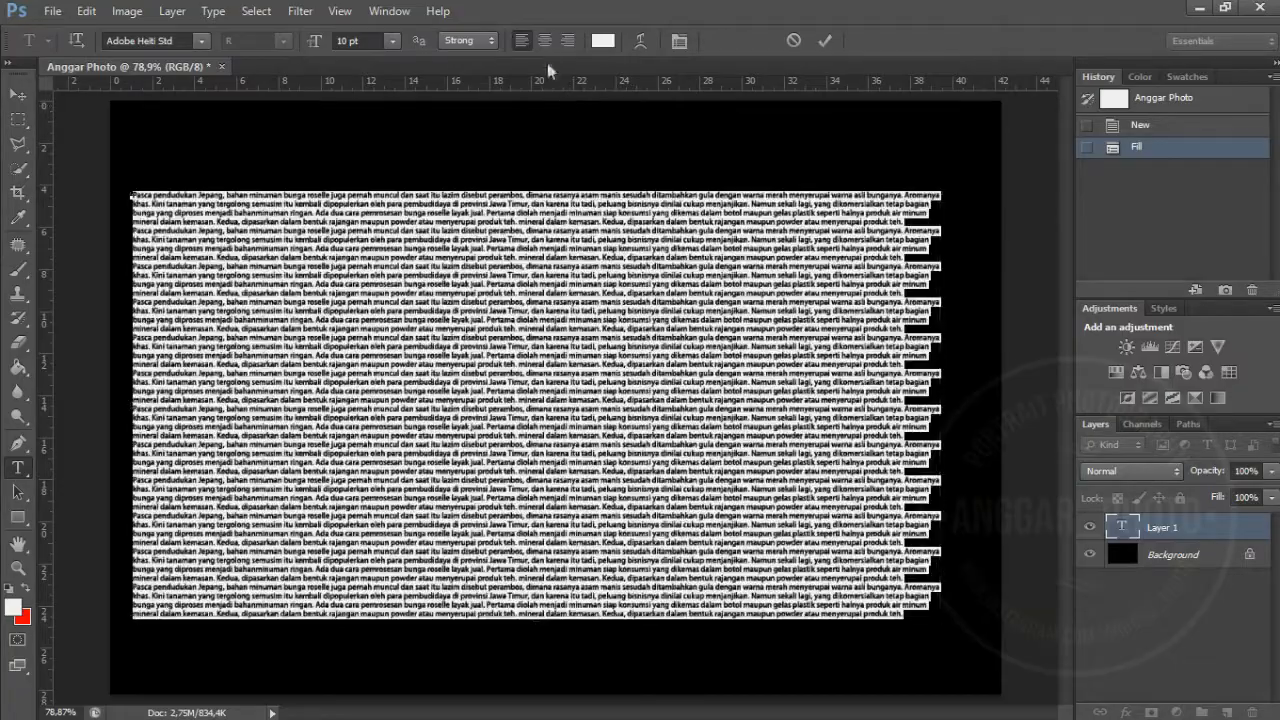
{"action": "left_click", "coordinate": [544, 41]}
{"action": "left_click", "coordinate": [13, 92]}
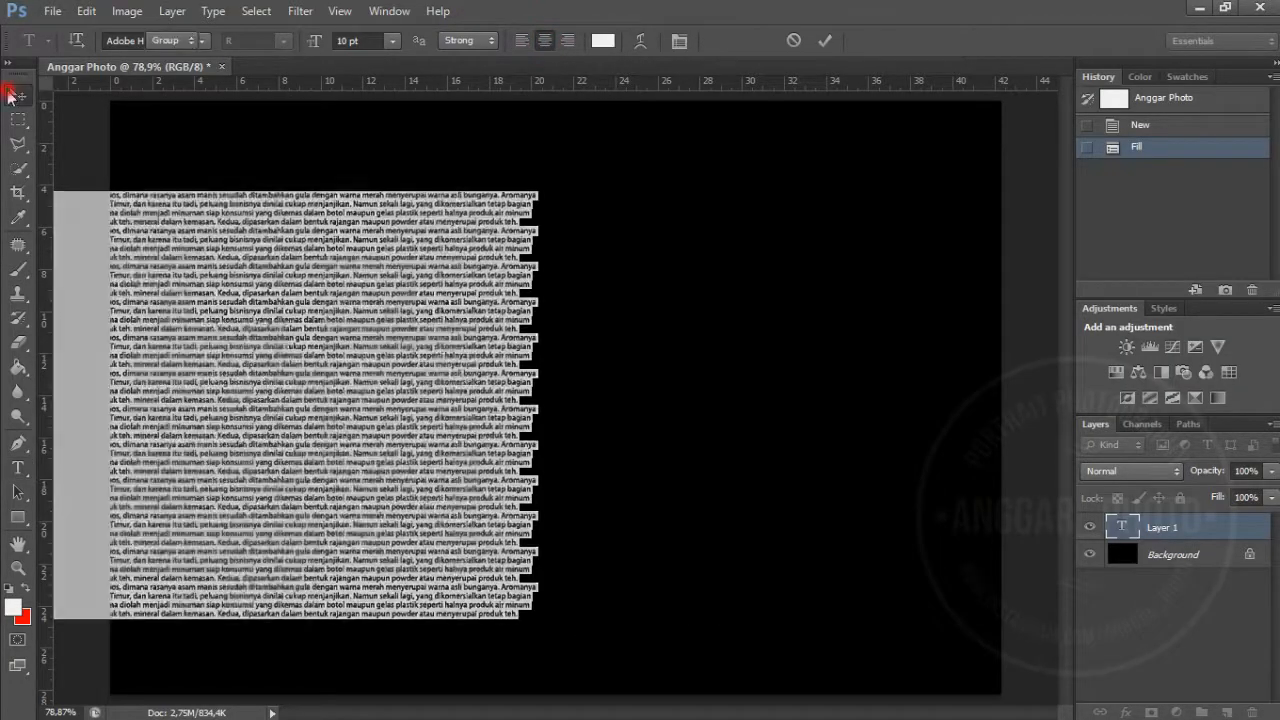
{"action": "left_click_drag", "start_coordinate": [200, 282], "coordinate": [623, 273]}
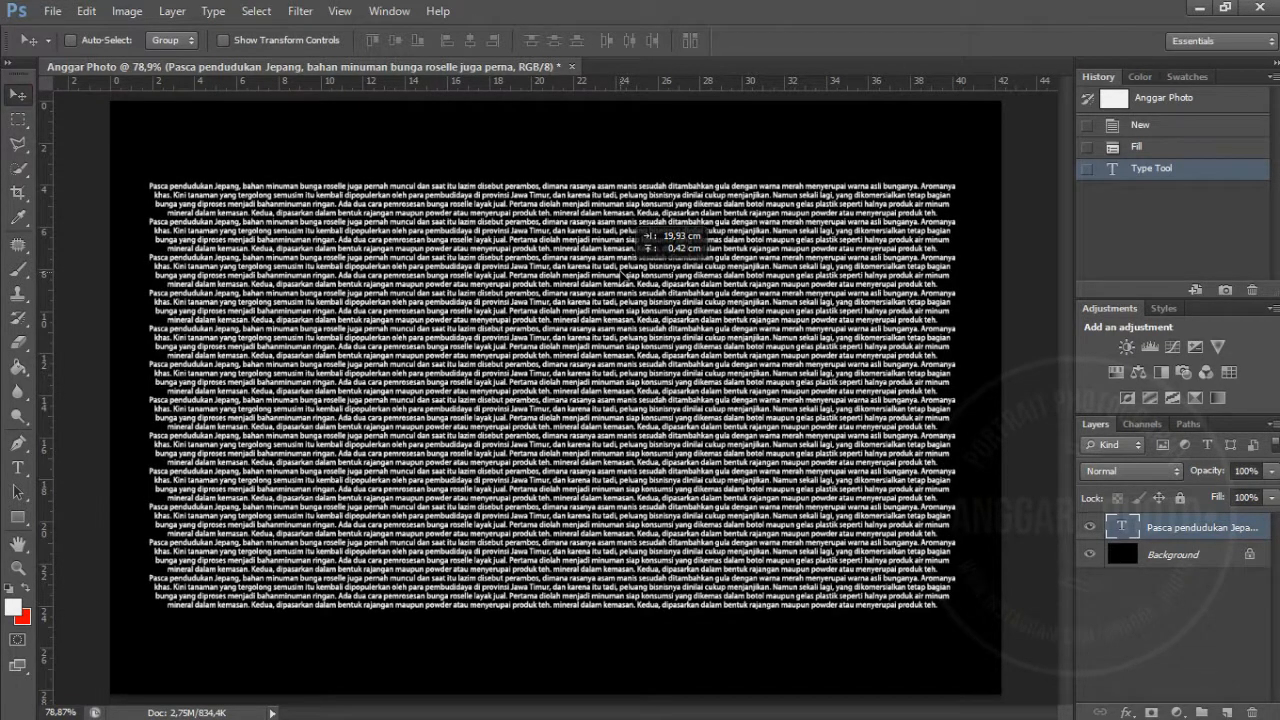
{"action": "left_click_drag", "start_coordinate": [623, 273], "coordinate": [623, 273]}
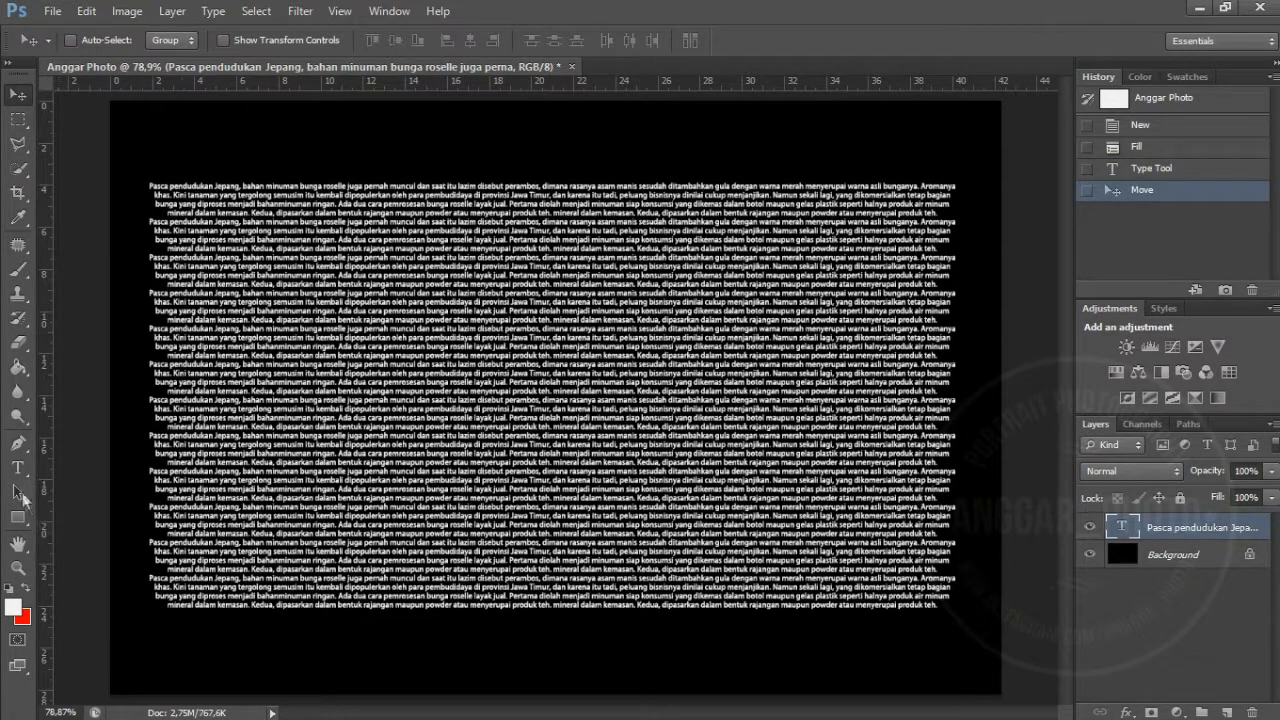
Step: Recolor all of the paragraph text to dark gray #202020 and commit the edit
{"action": "left_click", "coordinate": [17, 467]}
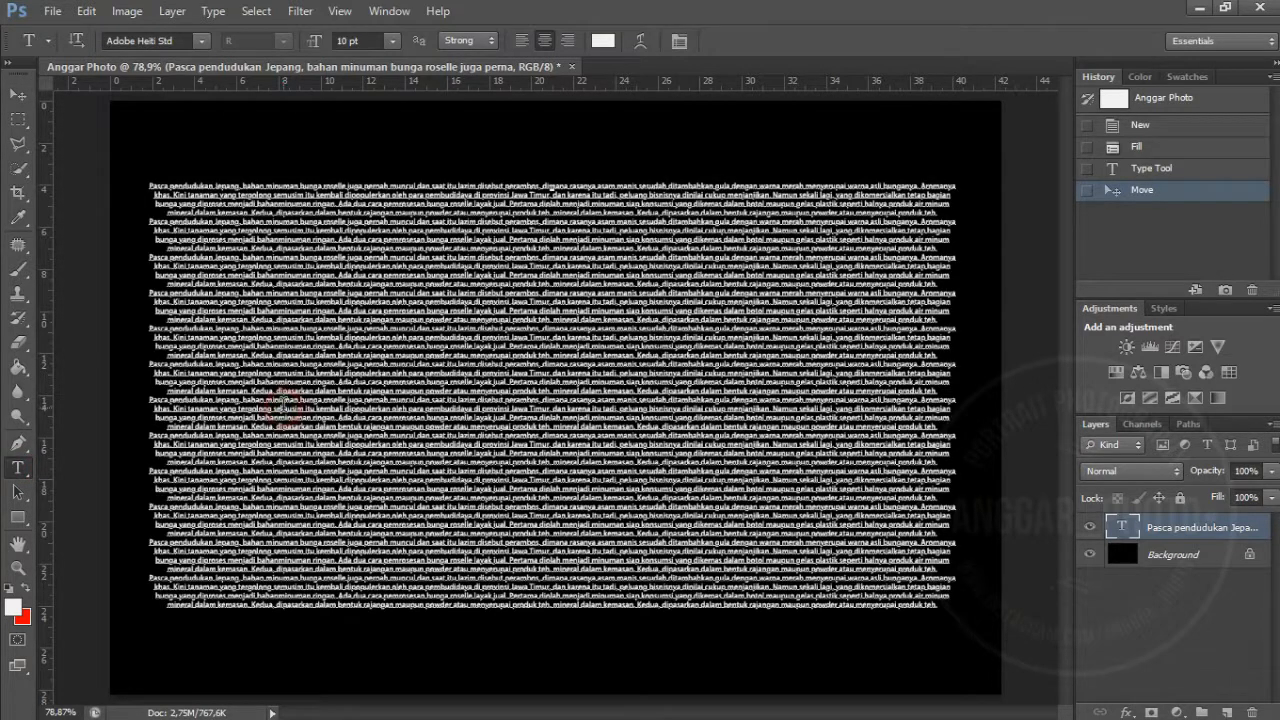
{"action": "left_click", "coordinate": [284, 406]}
{"action": "key", "text": "ctrl+a"}
{"action": "left_click", "coordinate": [13, 606]}
{"action": "left_click", "coordinate": [935, 485]}
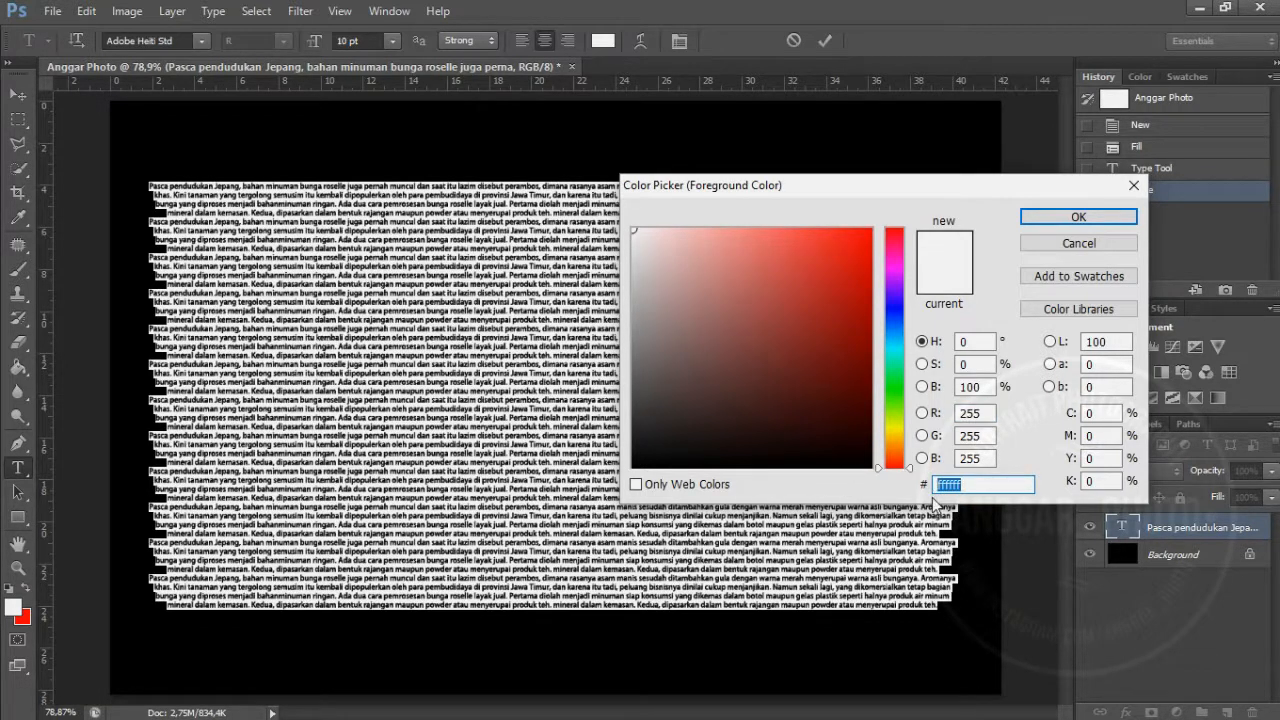
{"action": "type", "text": "2020"}
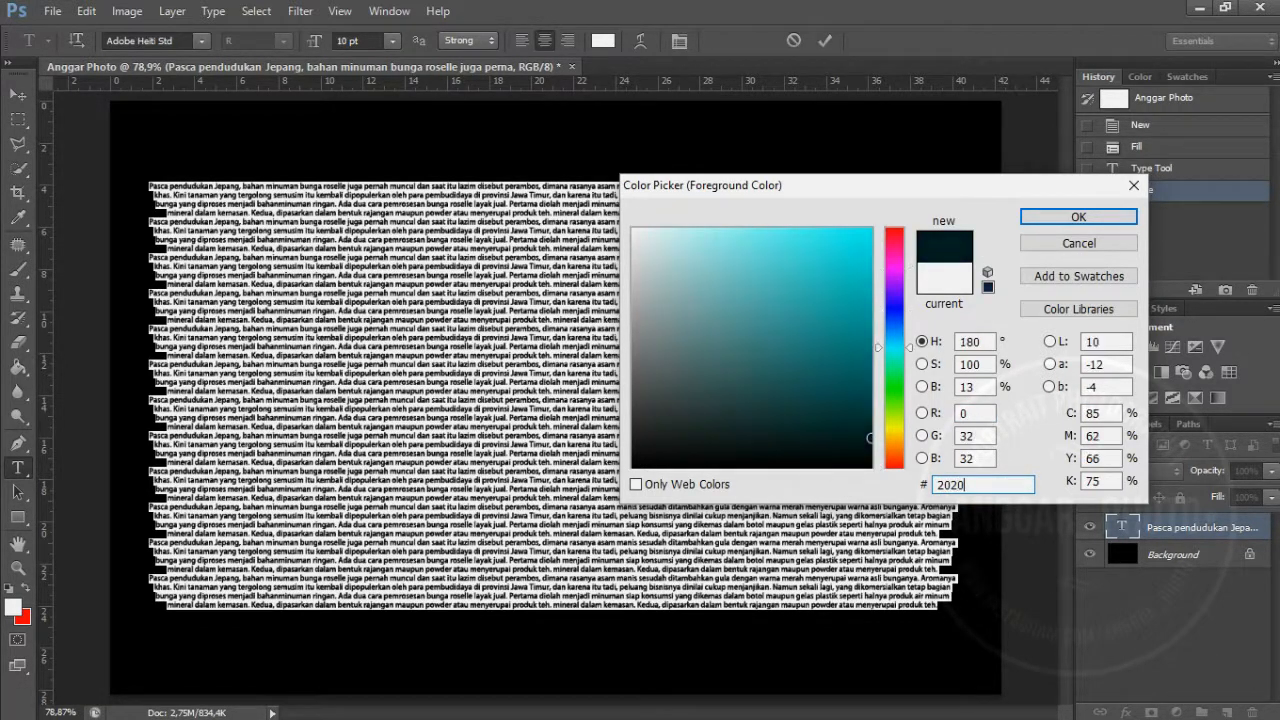
{"action": "type", "text": "20"}
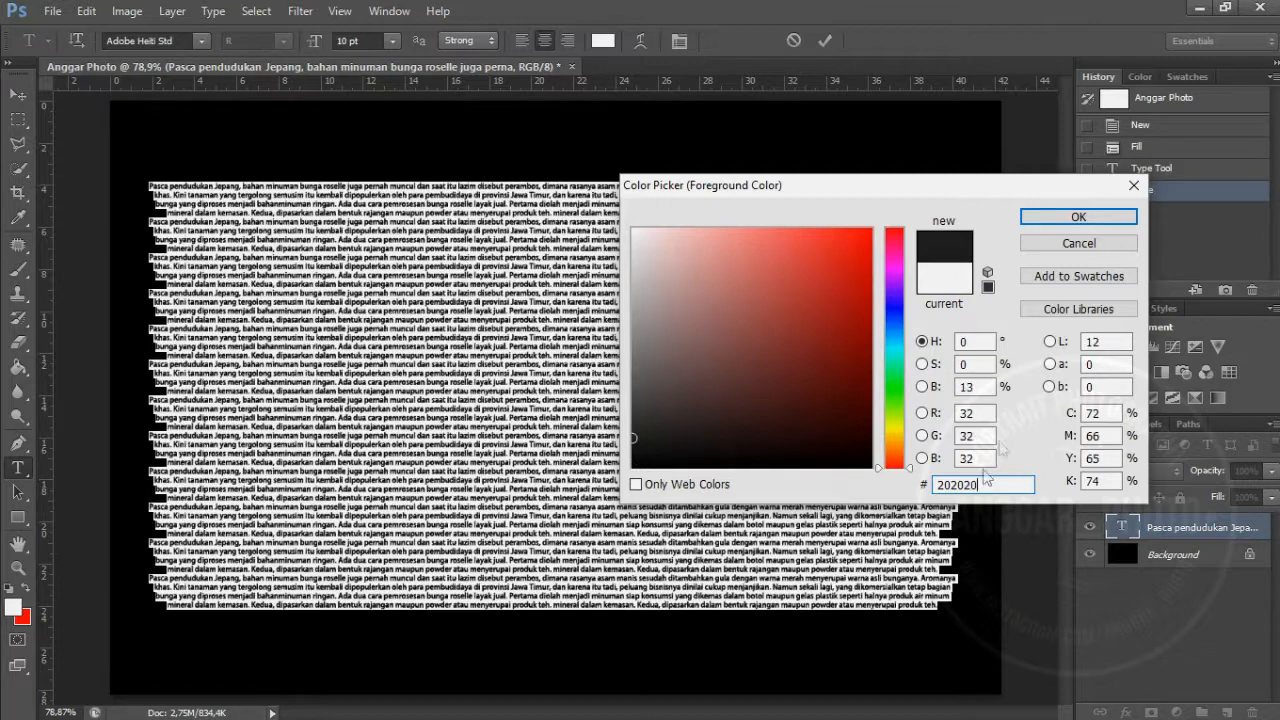
{"action": "left_click", "coordinate": [1068, 215]}
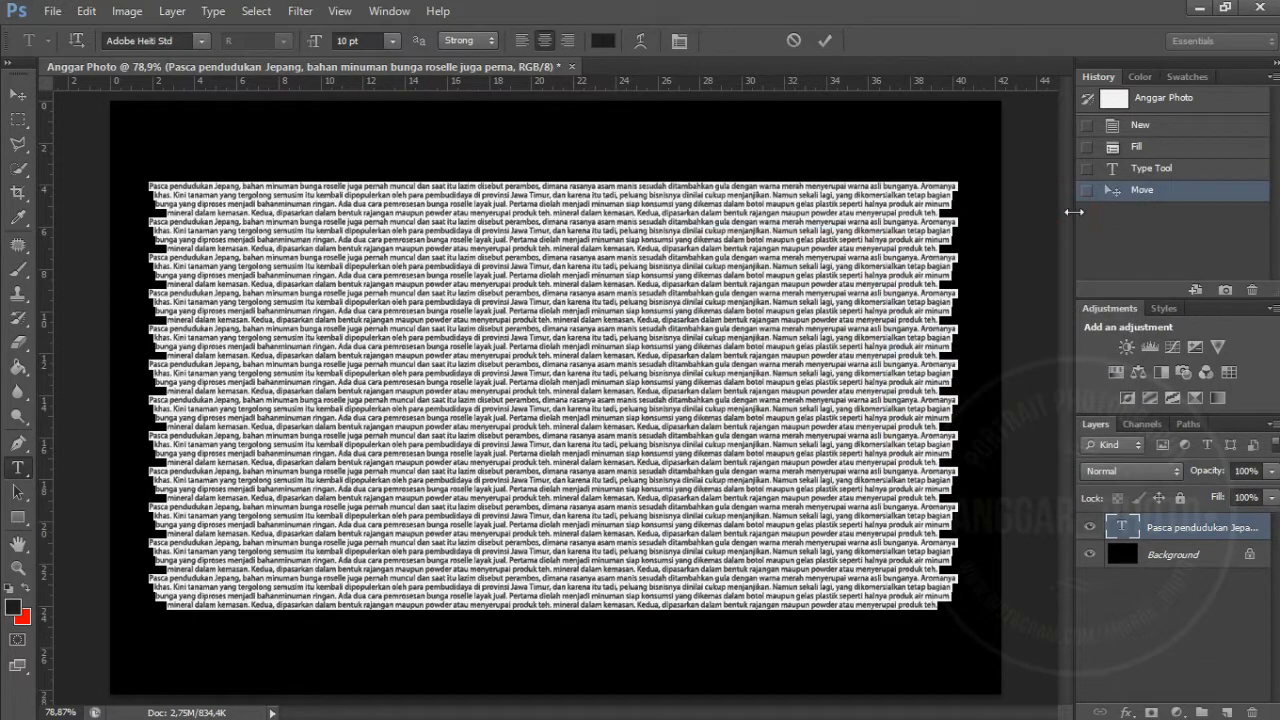
{"action": "left_click", "coordinate": [18, 93]}
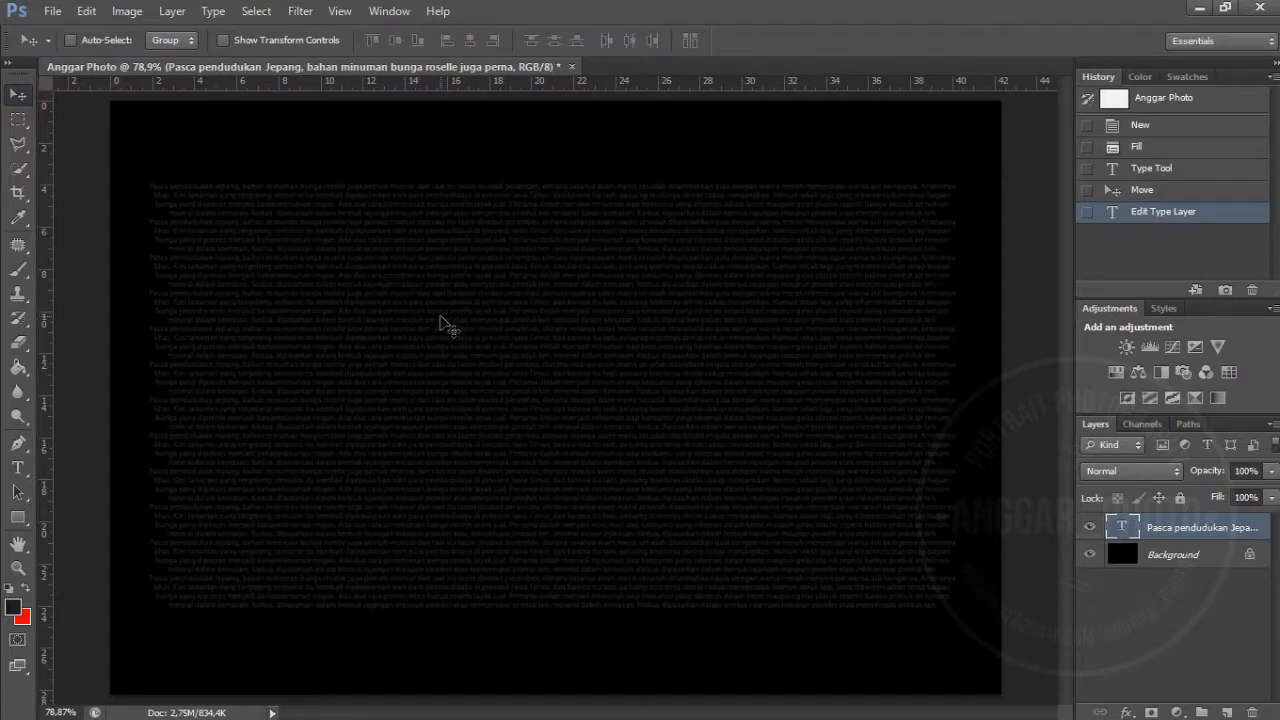
Step: Add a new text line reading "Anggar Photo" above the paragraph block and color it white (#ffffff)
{"action": "left_click", "coordinate": [18, 468]}
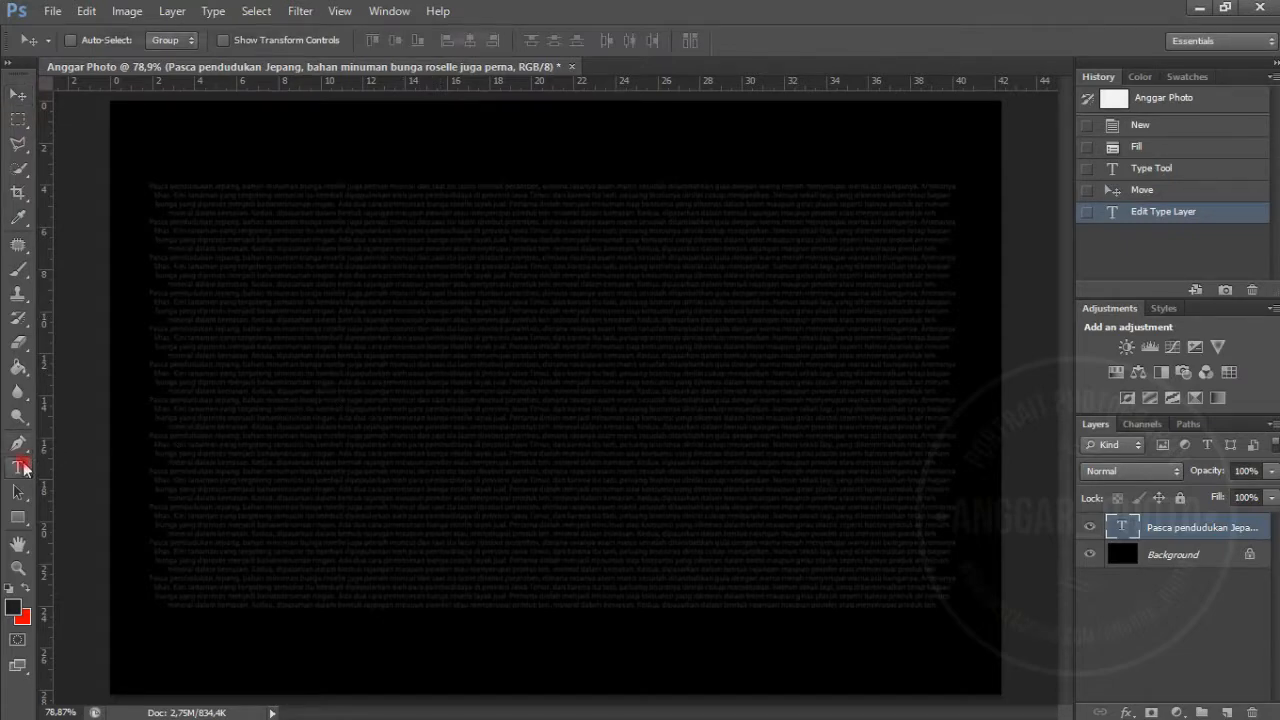
{"action": "left_click", "coordinate": [334, 147]}
{"action": "type", "text": "An"}
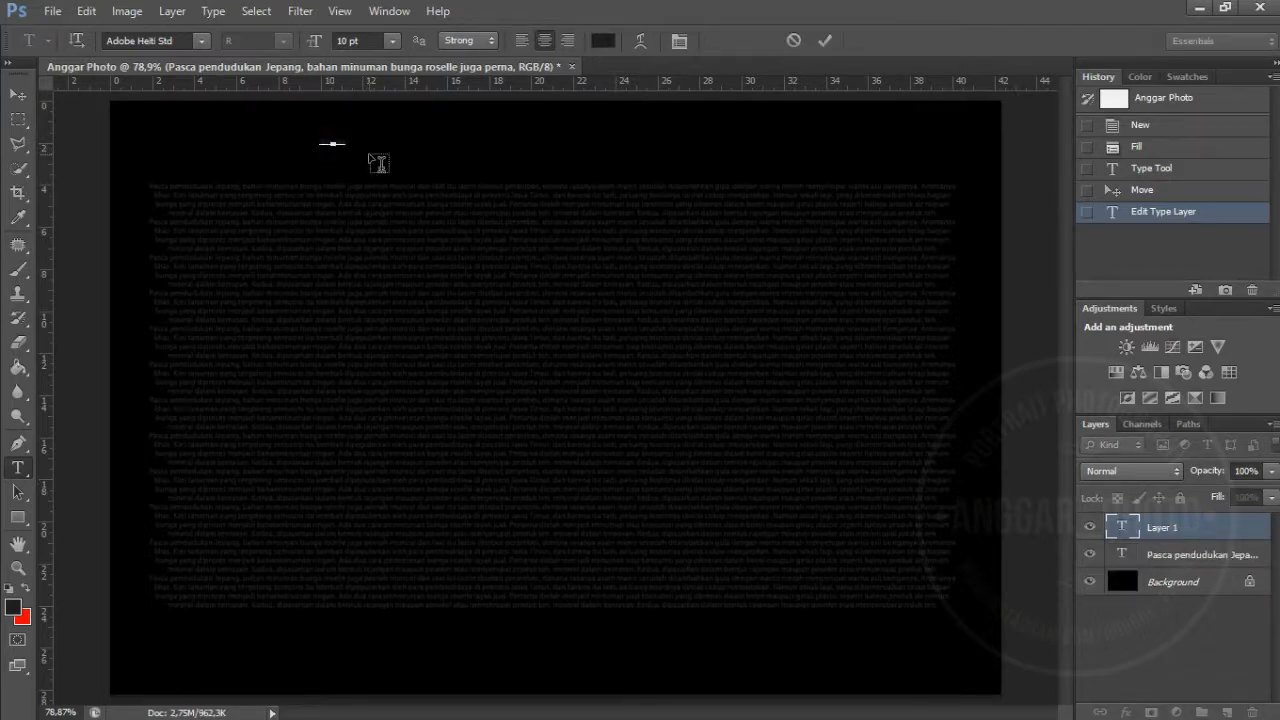
{"action": "key", "text": "ctrl+a"}
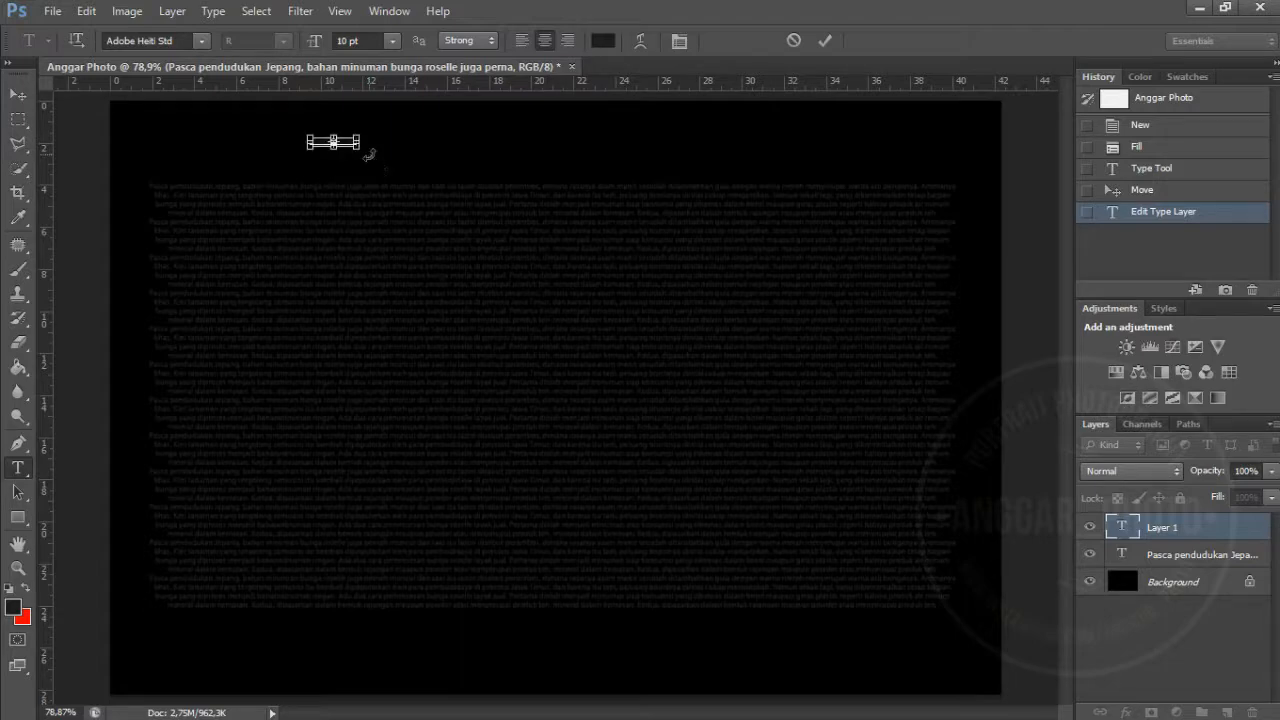
{"action": "left_click", "coordinate": [13, 607]}
{"action": "left_click_drag", "start_coordinate": [645, 335], "coordinate": [633, 230]}
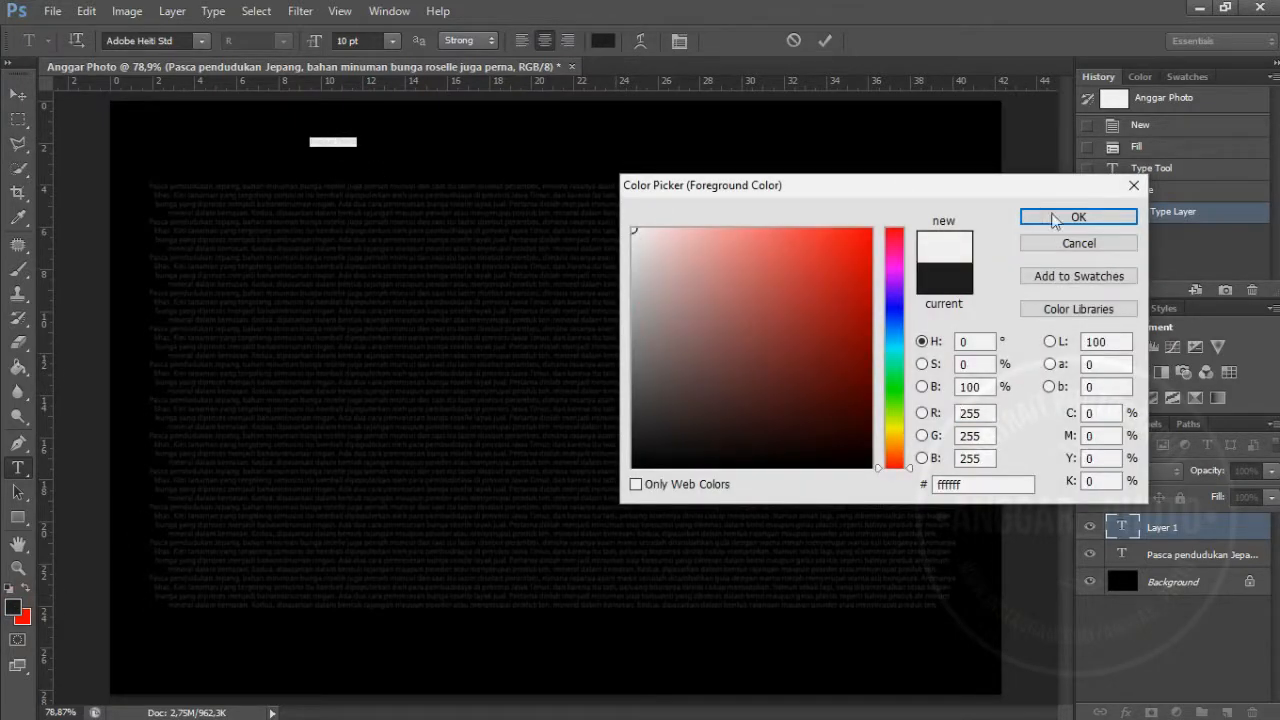
{"action": "left_click", "coordinate": [1065, 216]}
Step: Set the title's font size to 150 pt and extend it to "Anggar Photography", with each word on its own line
{"action": "double_click", "coordinate": [342, 41]}
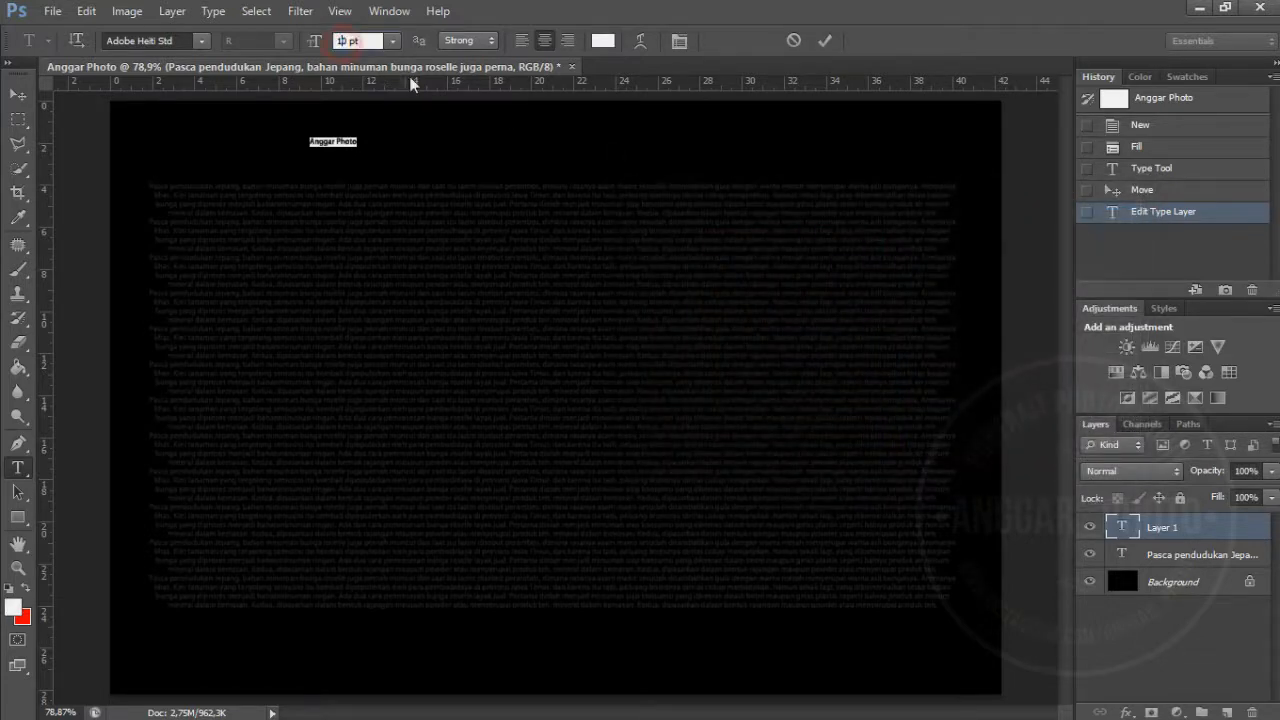
{"action": "type", "text": "150"}
{"action": "key", "text": "Return"}
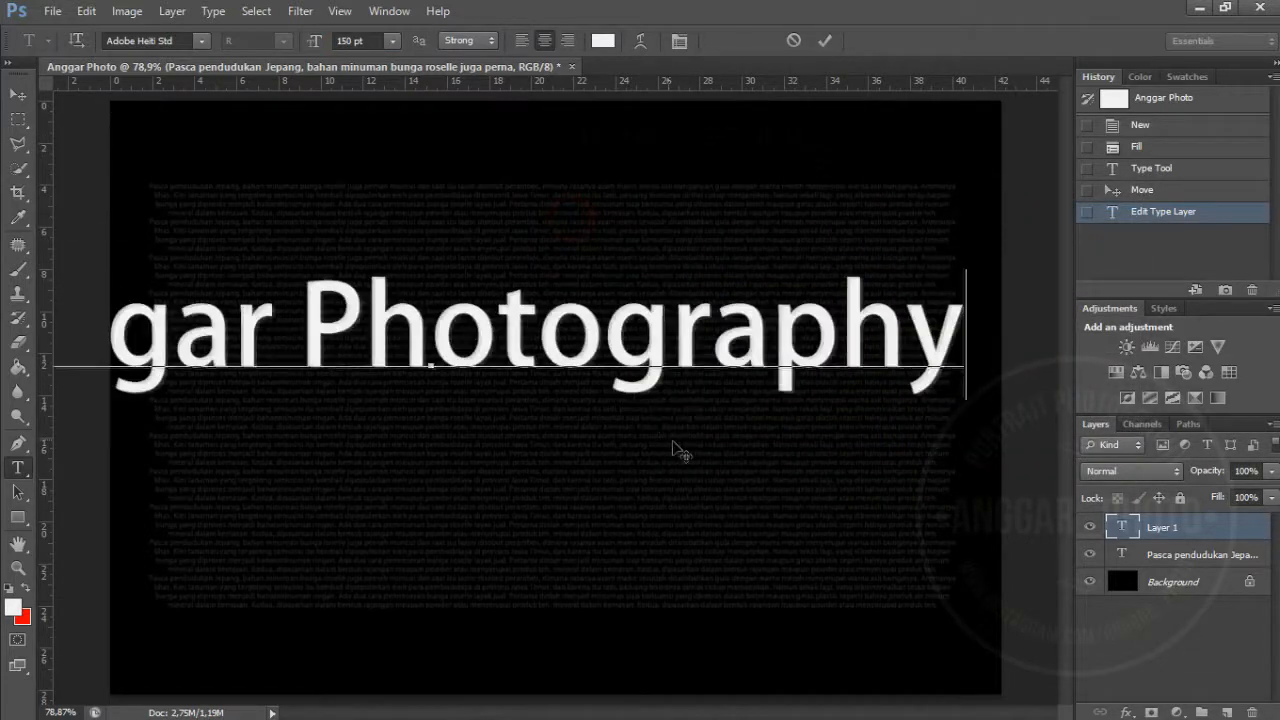
{"action": "left_click", "coordinate": [338, 302]}
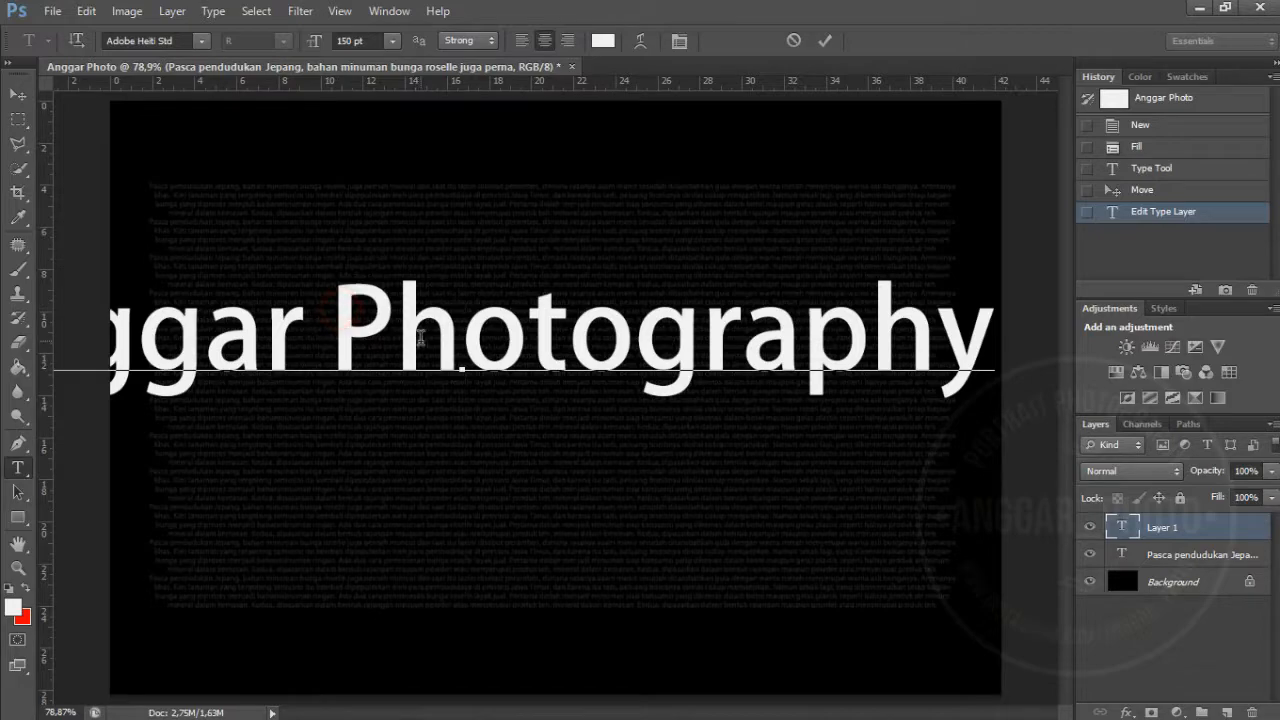
{"action": "key", "text": "BackSpace"}
{"action": "key", "text": "Return"}
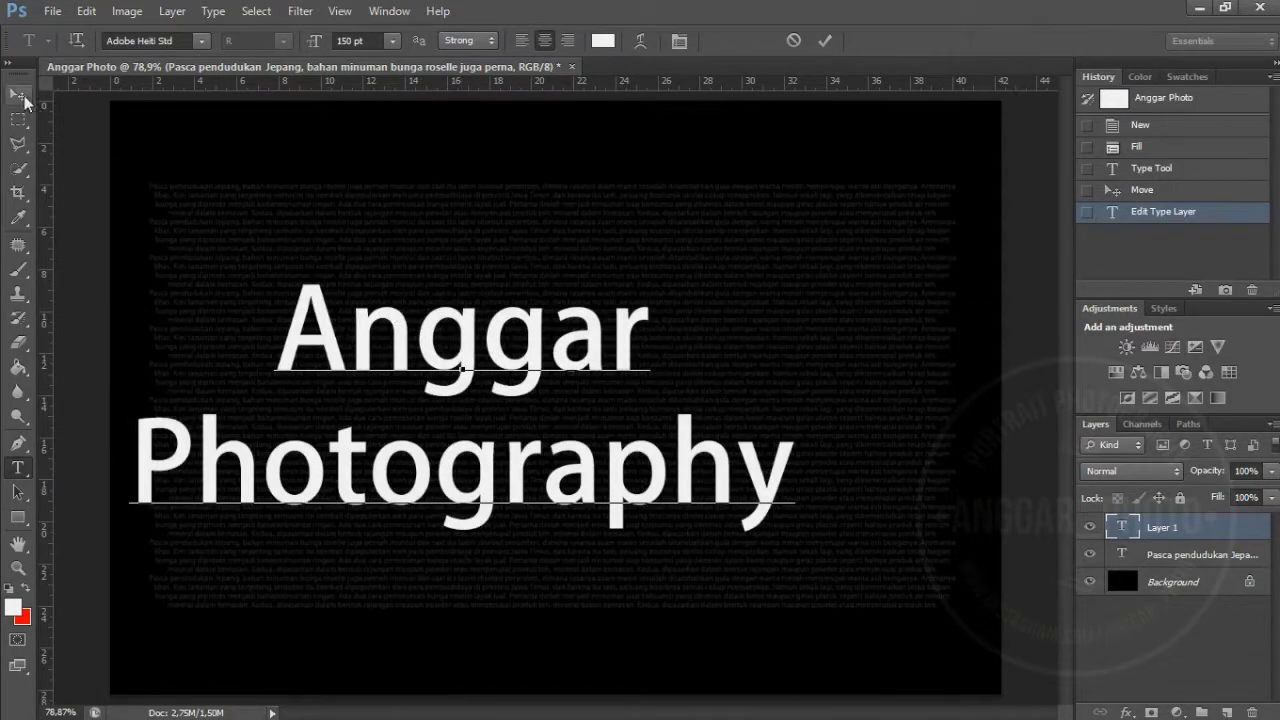
Step: Right-align the two title lines and move the title to the middle of the canvas over the paragraph text
{"action": "key", "text": "ctrl+a"}
{"action": "left_click", "coordinate": [568, 41]}
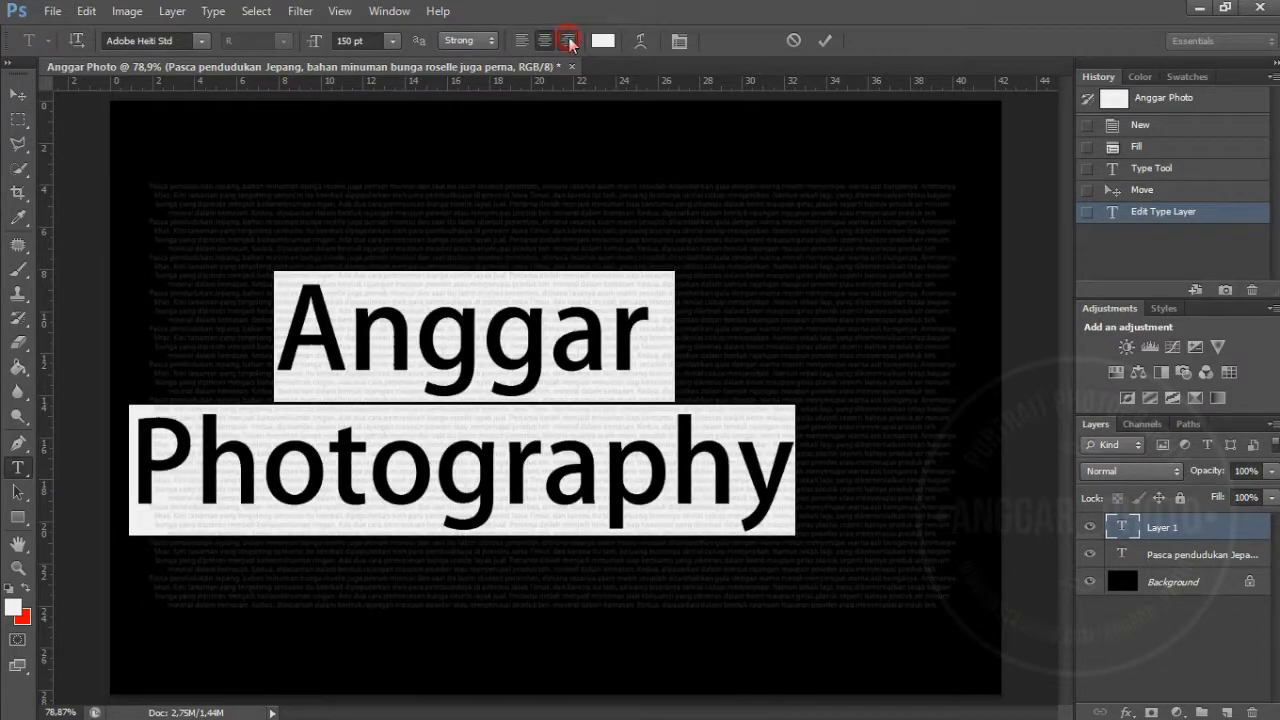
{"action": "left_click", "coordinate": [20, 93]}
{"action": "left_click_drag", "start_coordinate": [243, 337], "coordinate": [650, 320]}
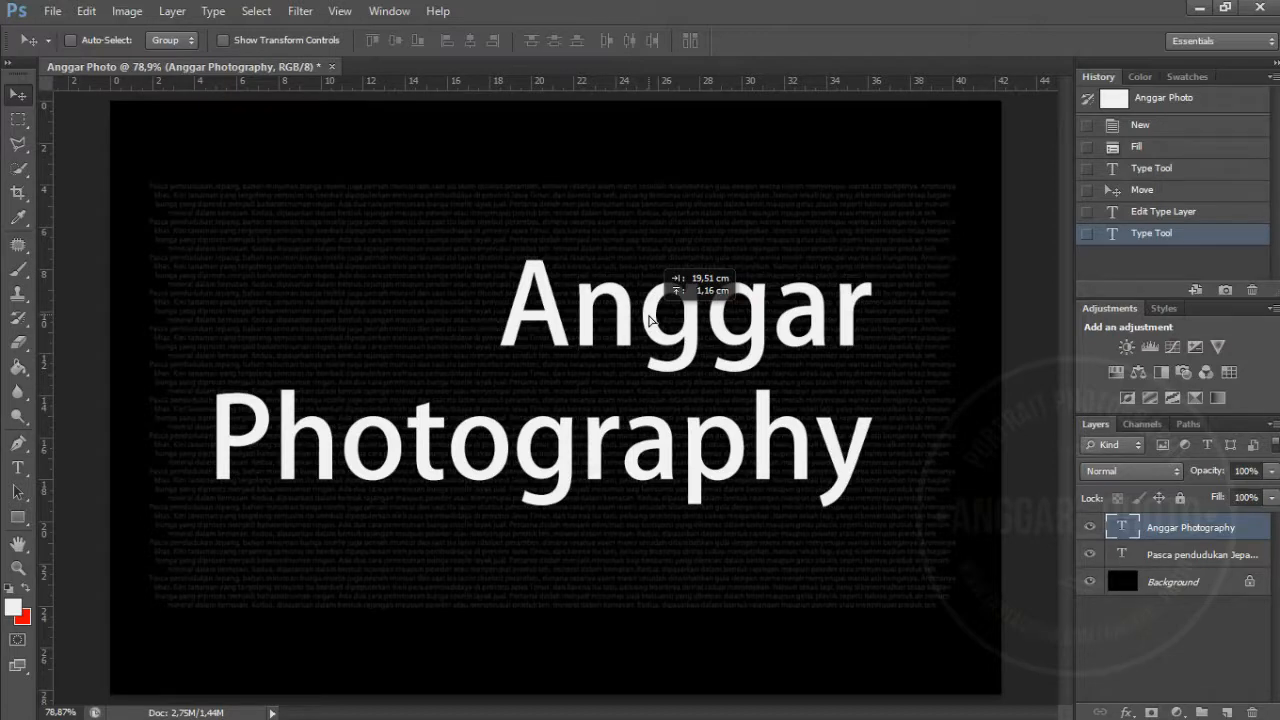
{"action": "left_click_drag", "start_coordinate": [650, 320], "coordinate": [651, 320]}
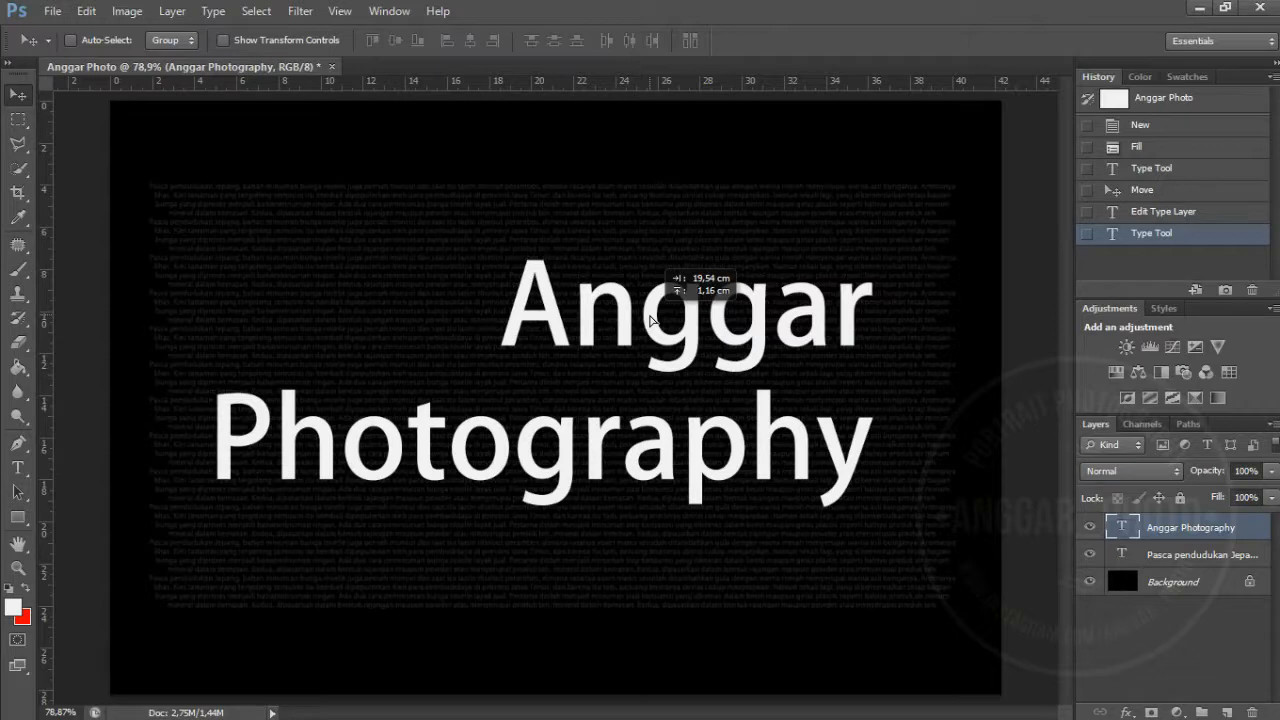
{"action": "left_click_drag", "start_coordinate": [650, 320], "coordinate": [652, 320]}
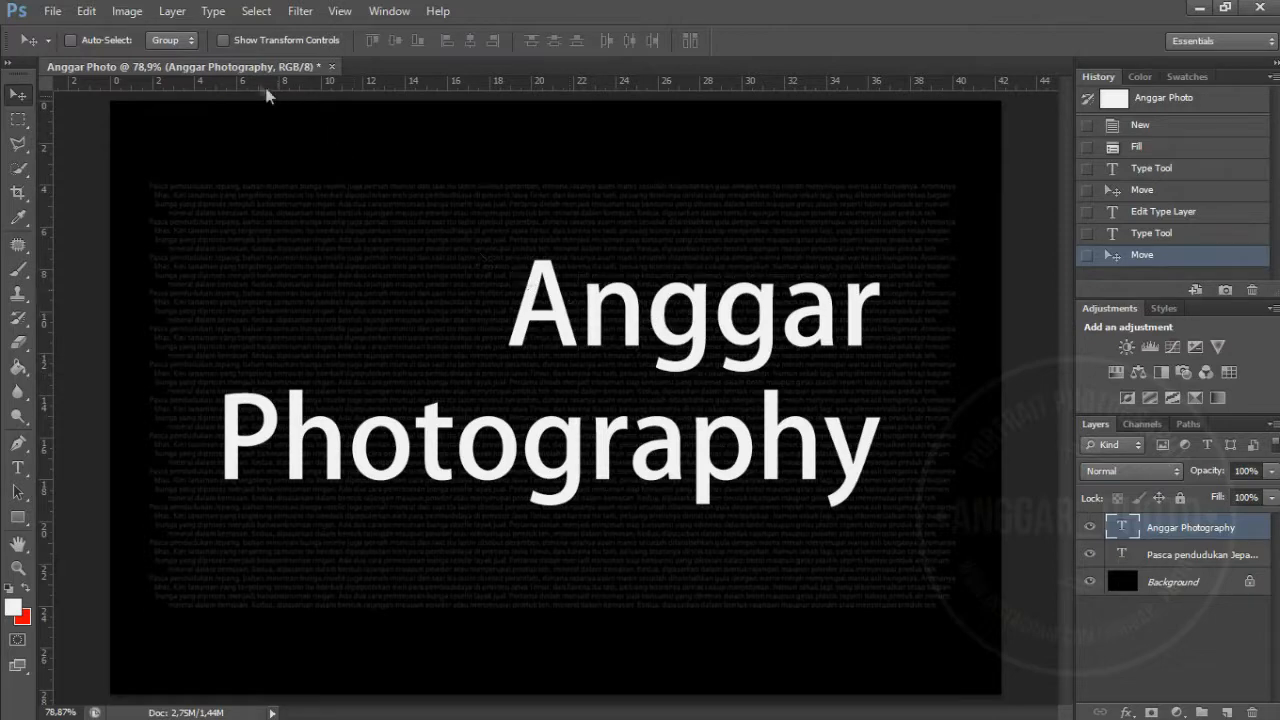
Step: Add a Gradient Overlay layer style to the title layer with its opacity set to 80%
{"action": "left_click", "coordinate": [190, 14]}
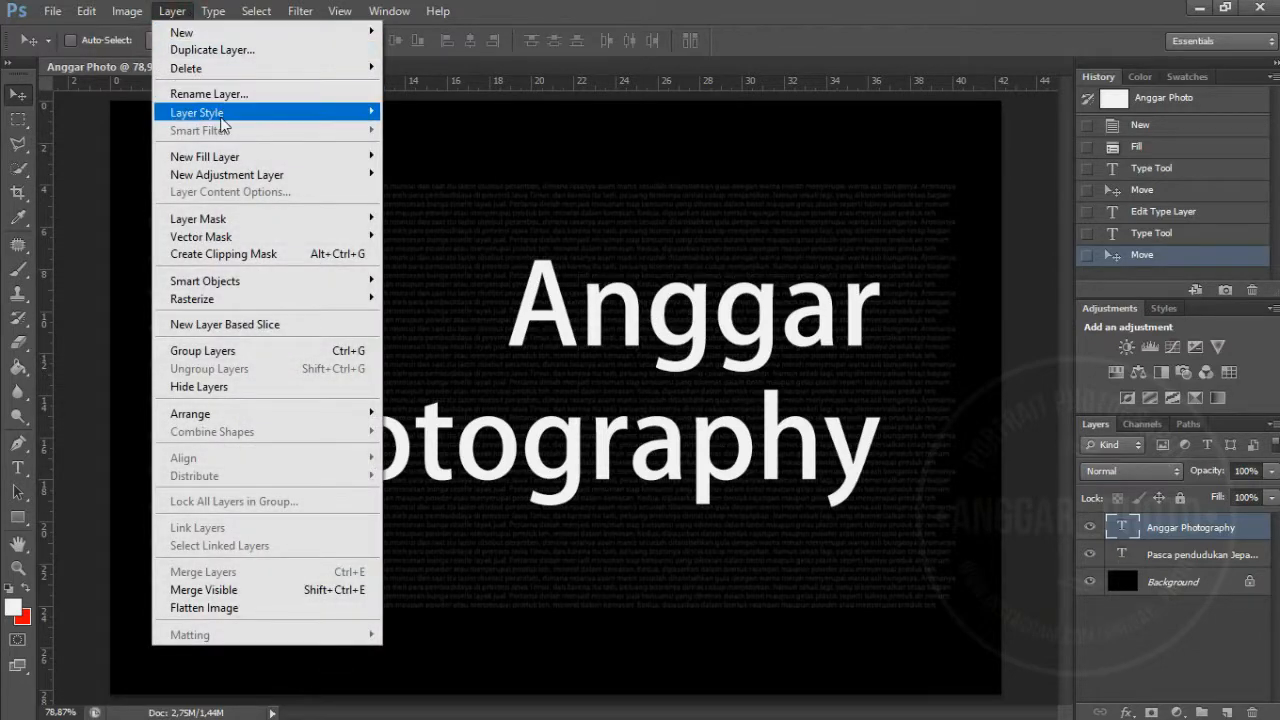
{"action": "mouse_move", "coordinate": [288, 114]}
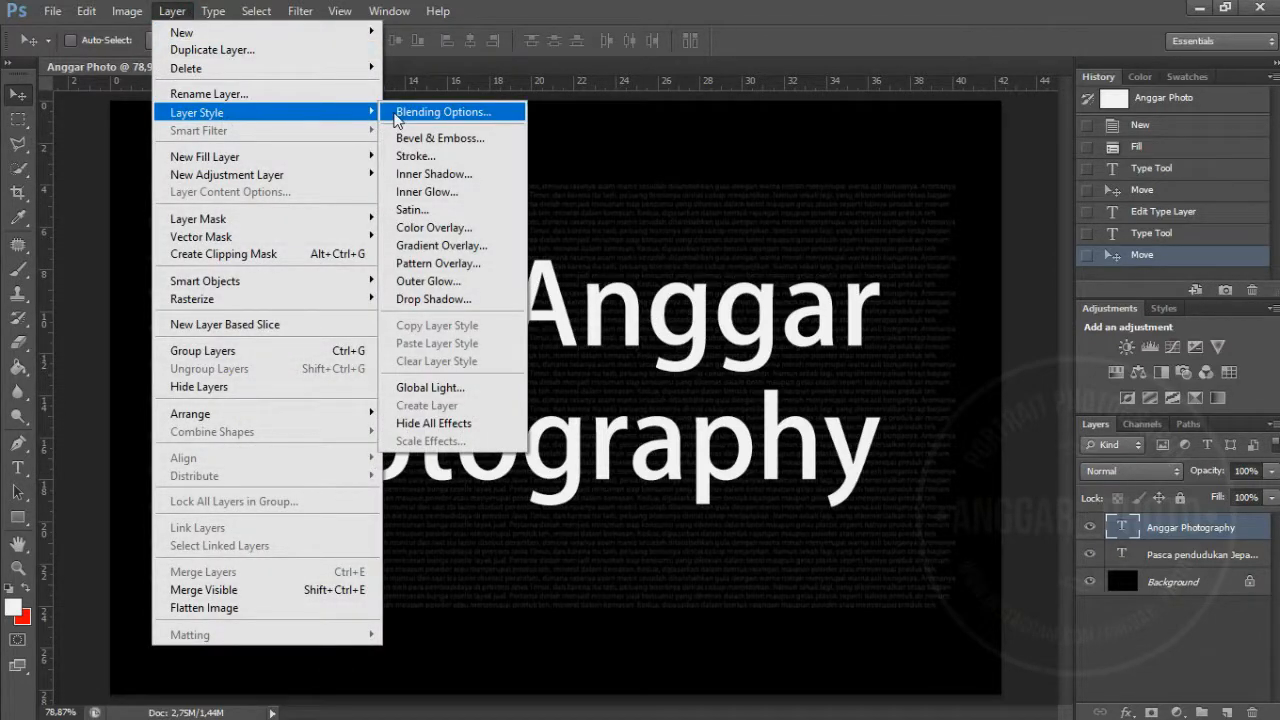
{"action": "left_click", "coordinate": [396, 113]}
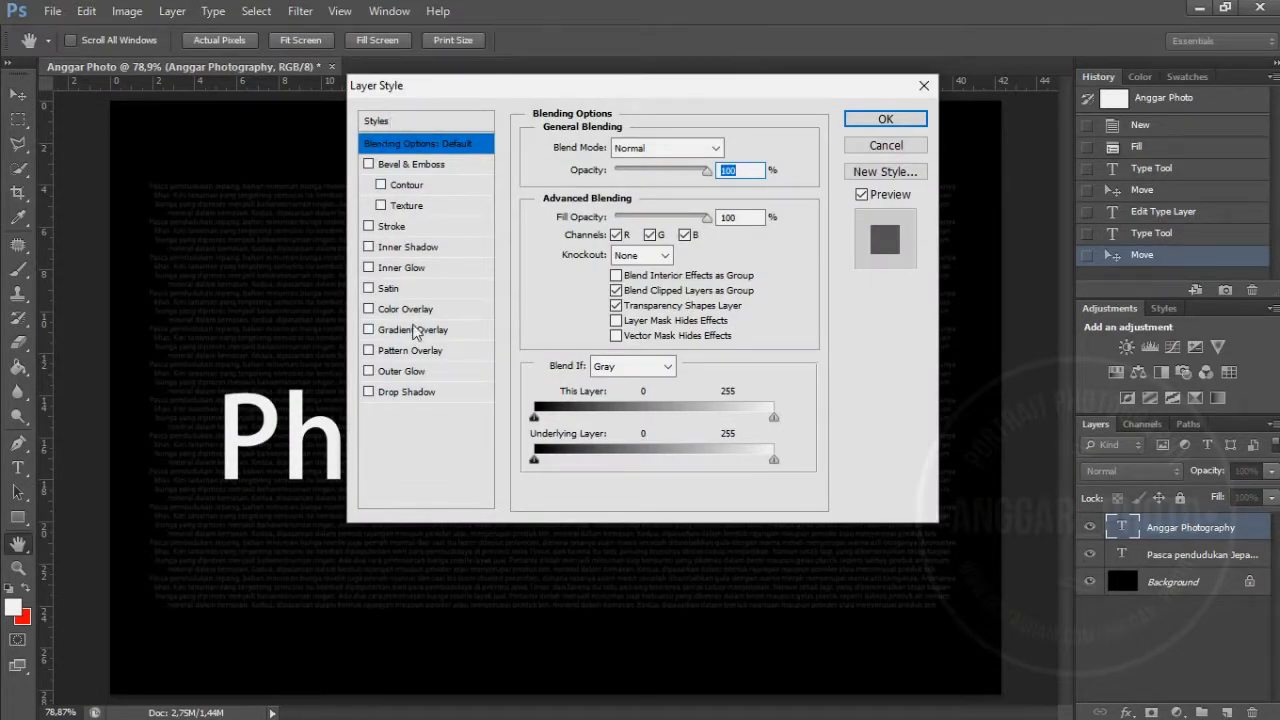
{"action": "left_click", "coordinate": [416, 331]}
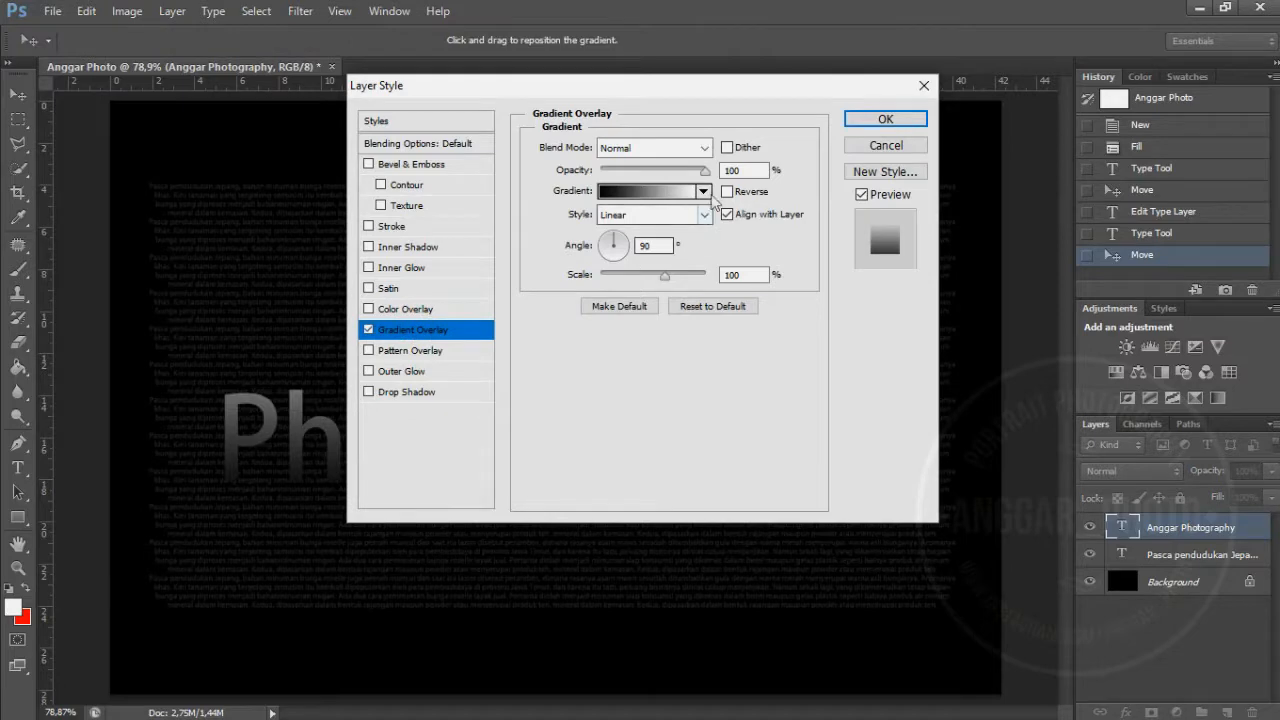
{"action": "double_click", "coordinate": [733, 171]}
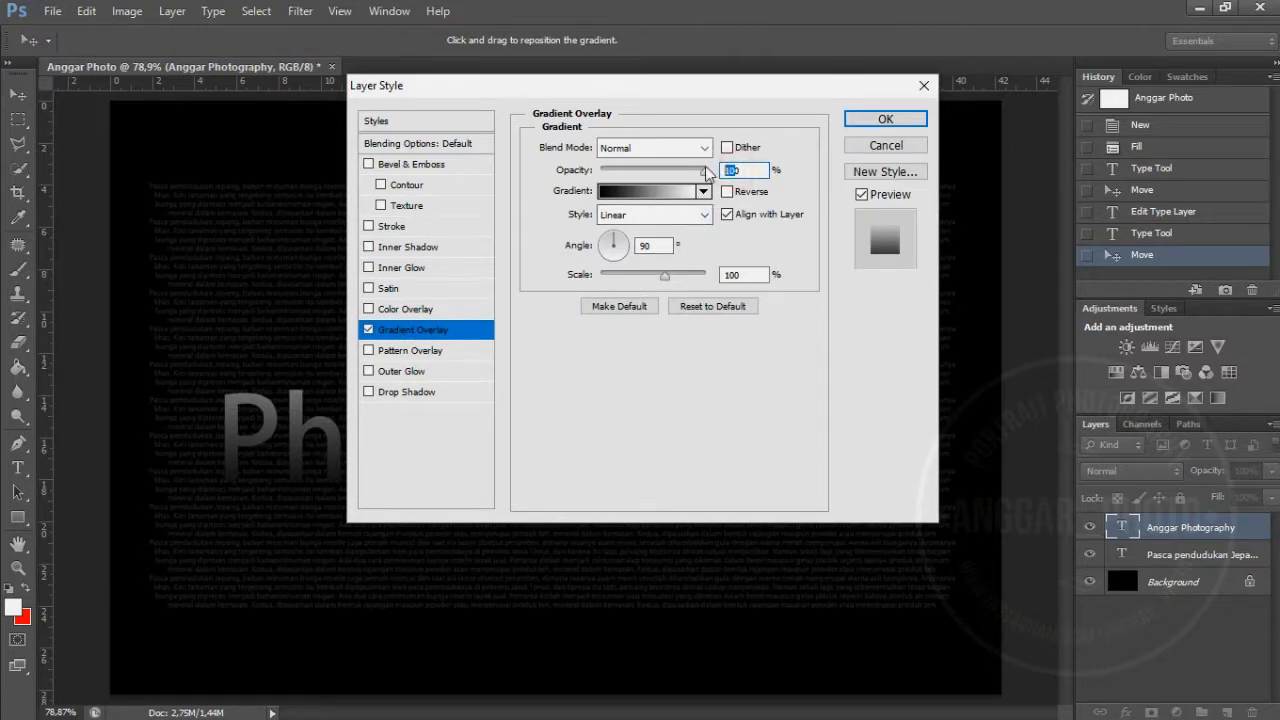
{"action": "type", "text": "80"}
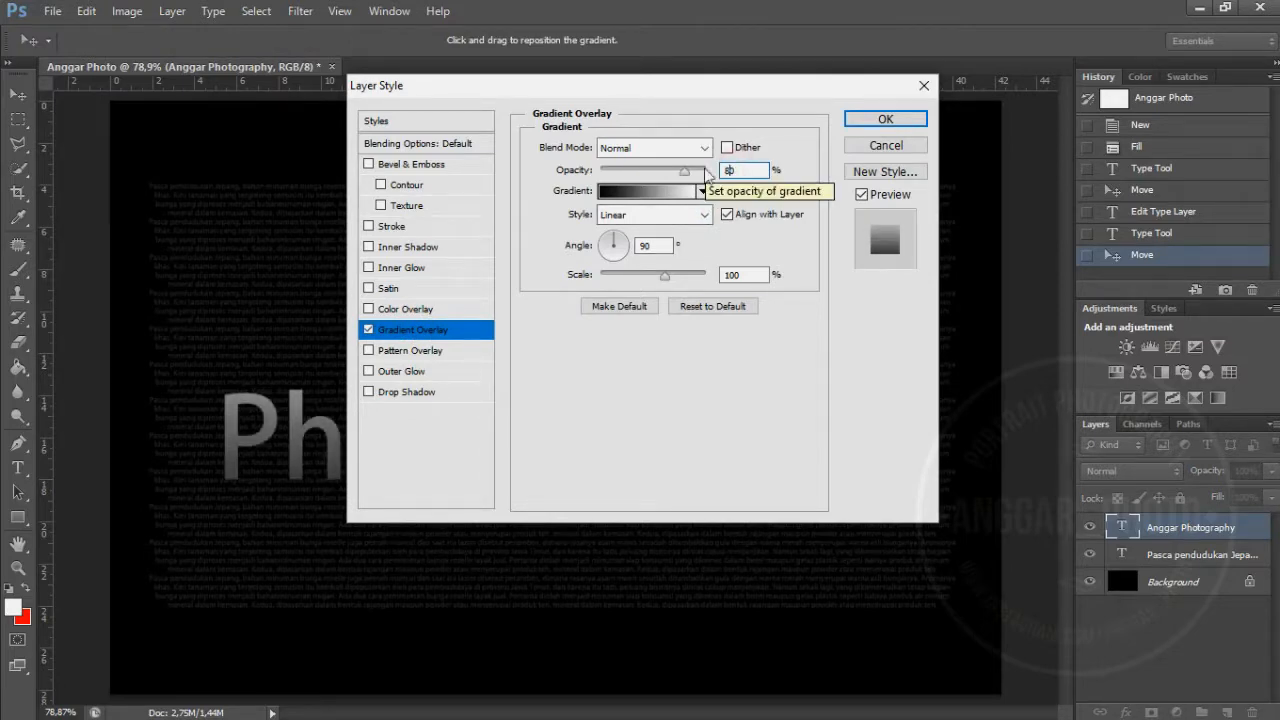
Step: Use the Foreground to Background gradient with its white stop moved to 52% and apply the overlay to the title
{"action": "left_click", "coordinate": [630, 194]}
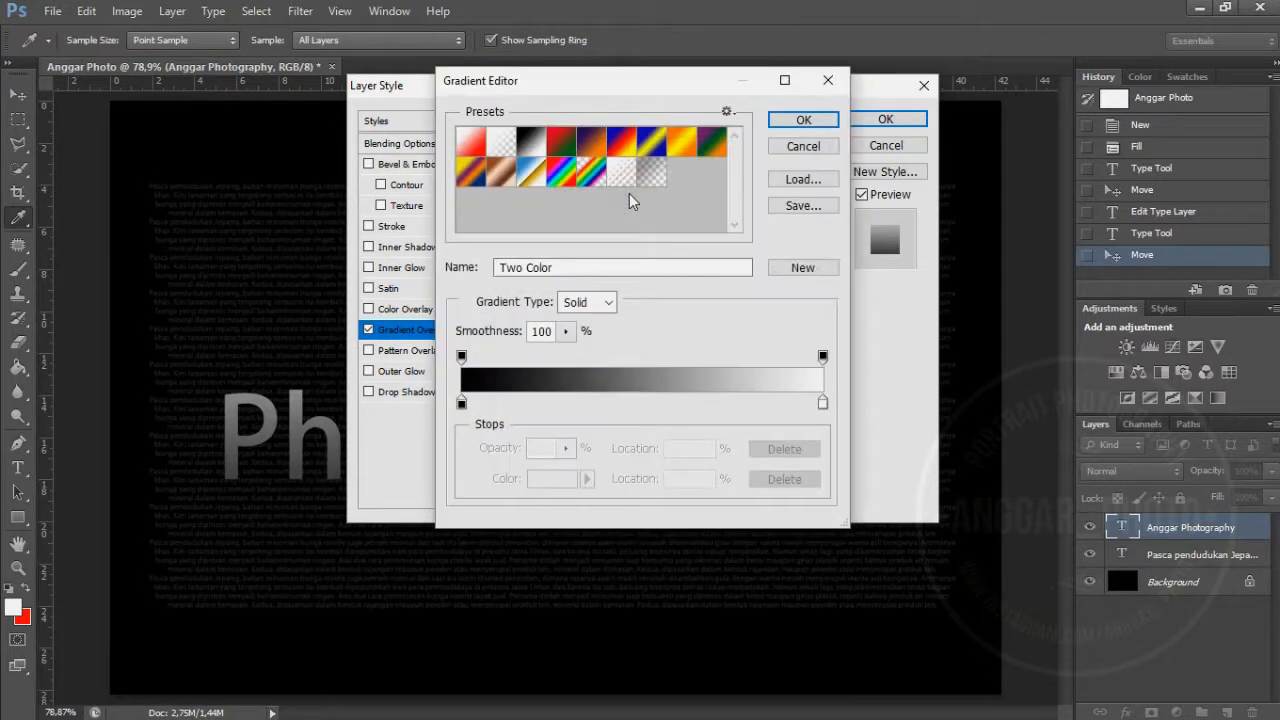
{"action": "left_click", "coordinate": [471, 142]}
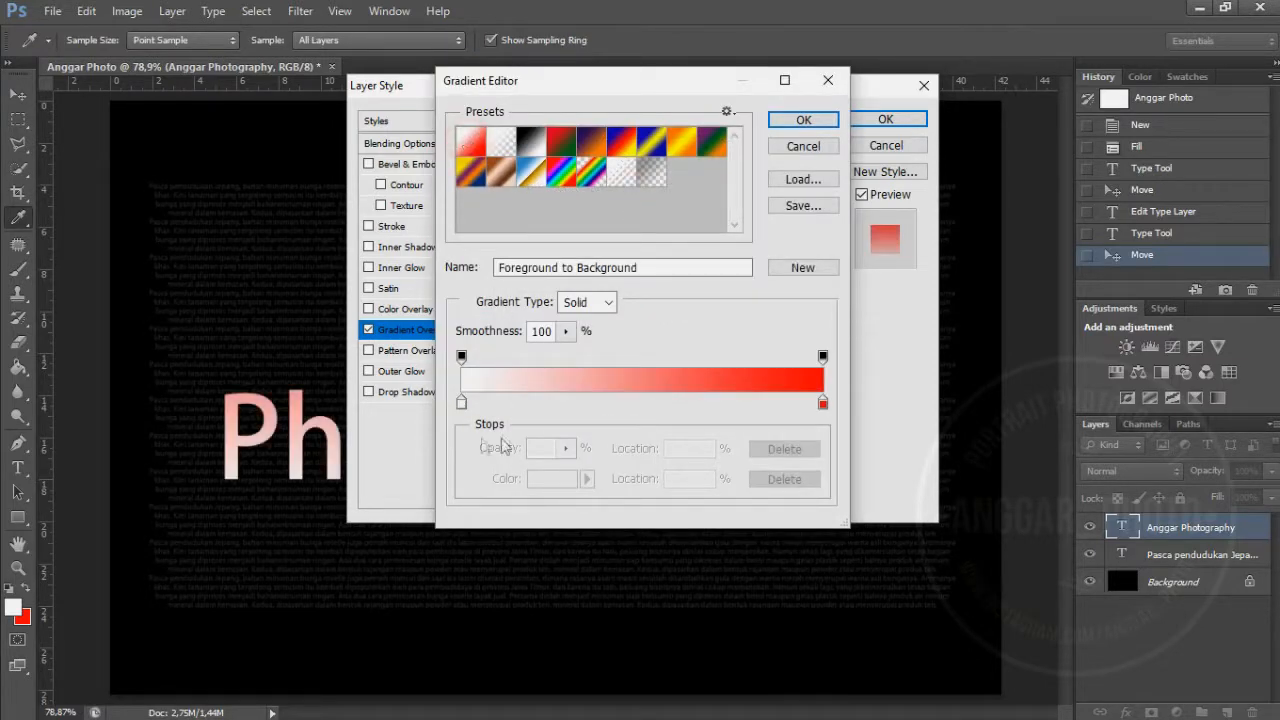
{"action": "left_click_drag", "start_coordinate": [461, 403], "coordinate": [650, 403]}
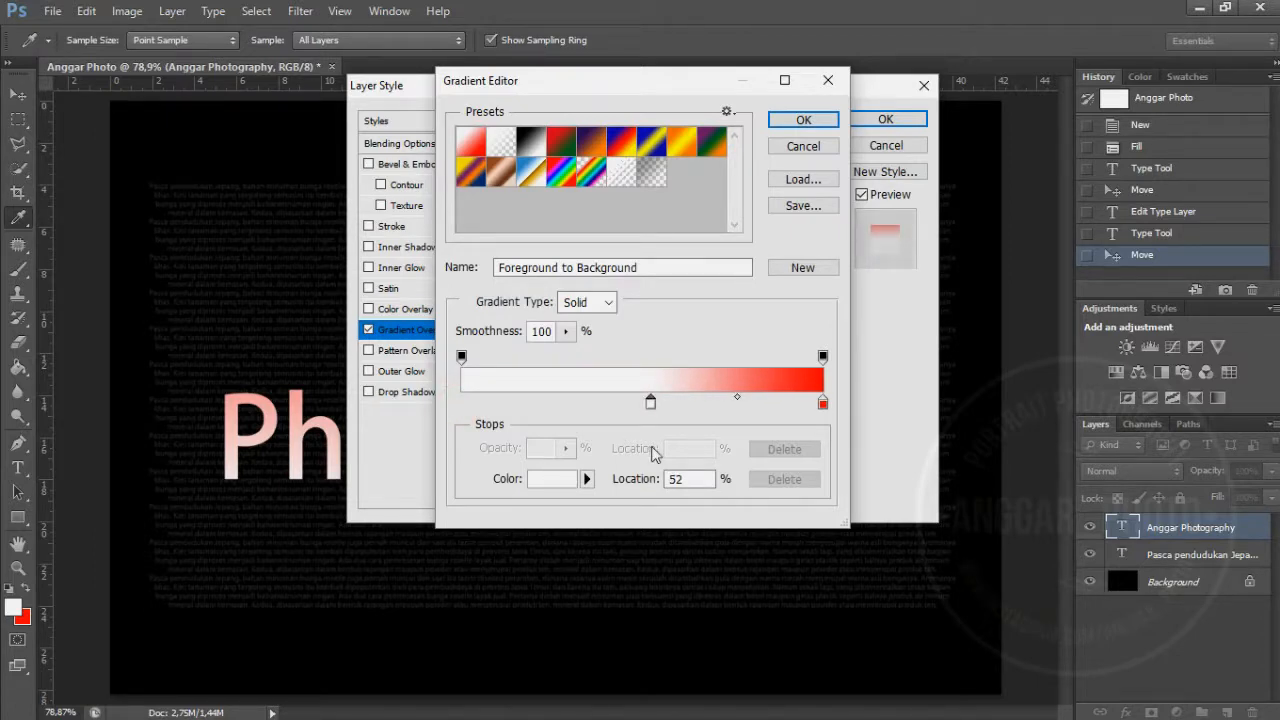
{"action": "left_click_drag", "start_coordinate": [652, 447], "coordinate": [652, 447]}
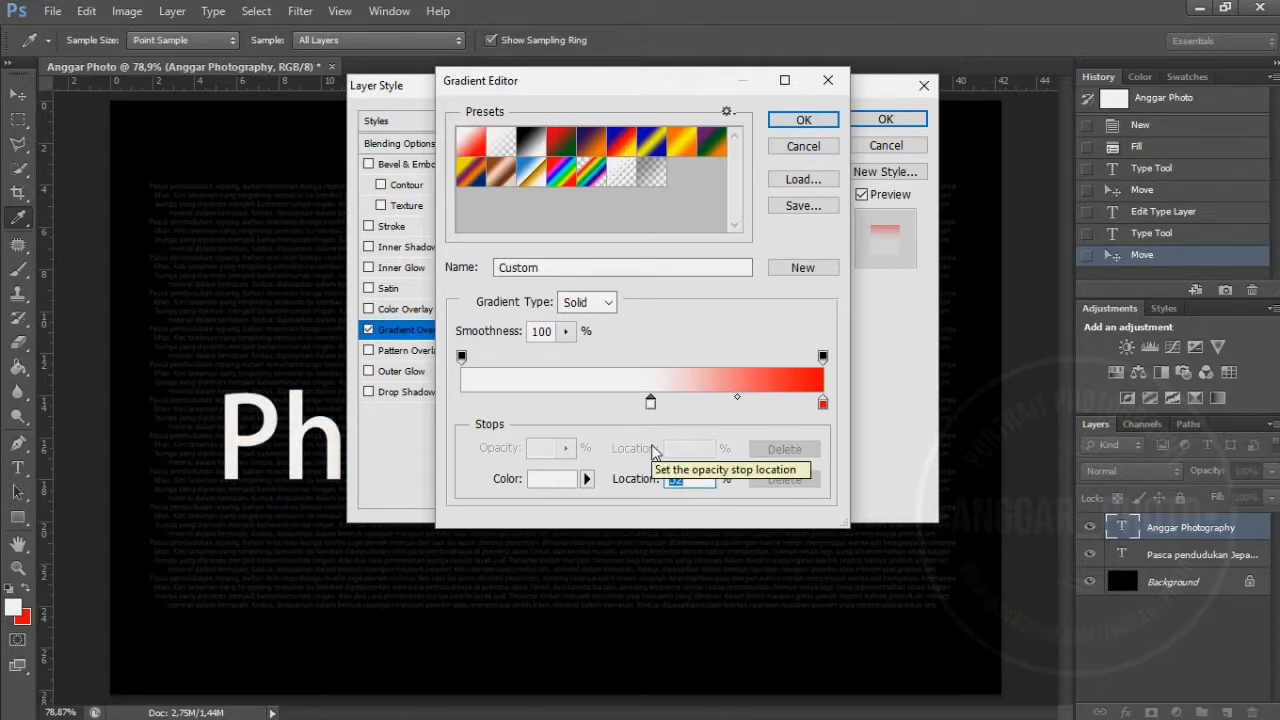
{"action": "left_click", "coordinate": [804, 120]}
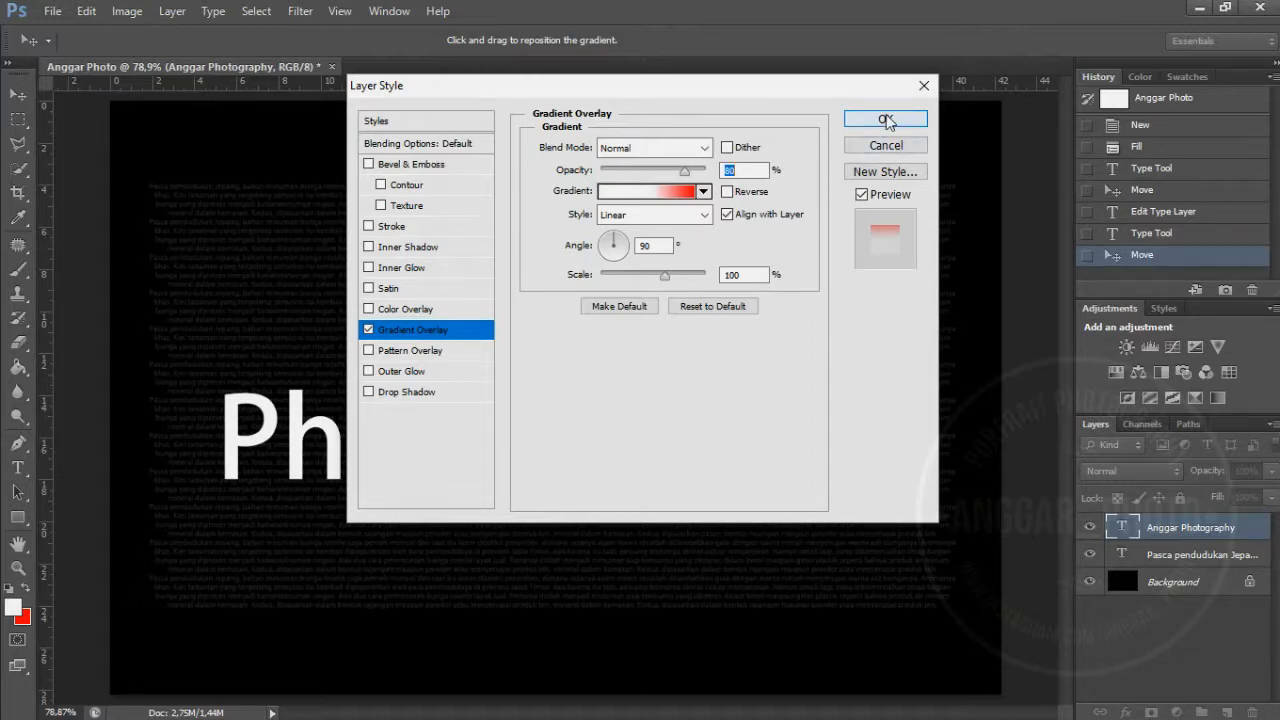
{"action": "left_click", "coordinate": [885, 119]}
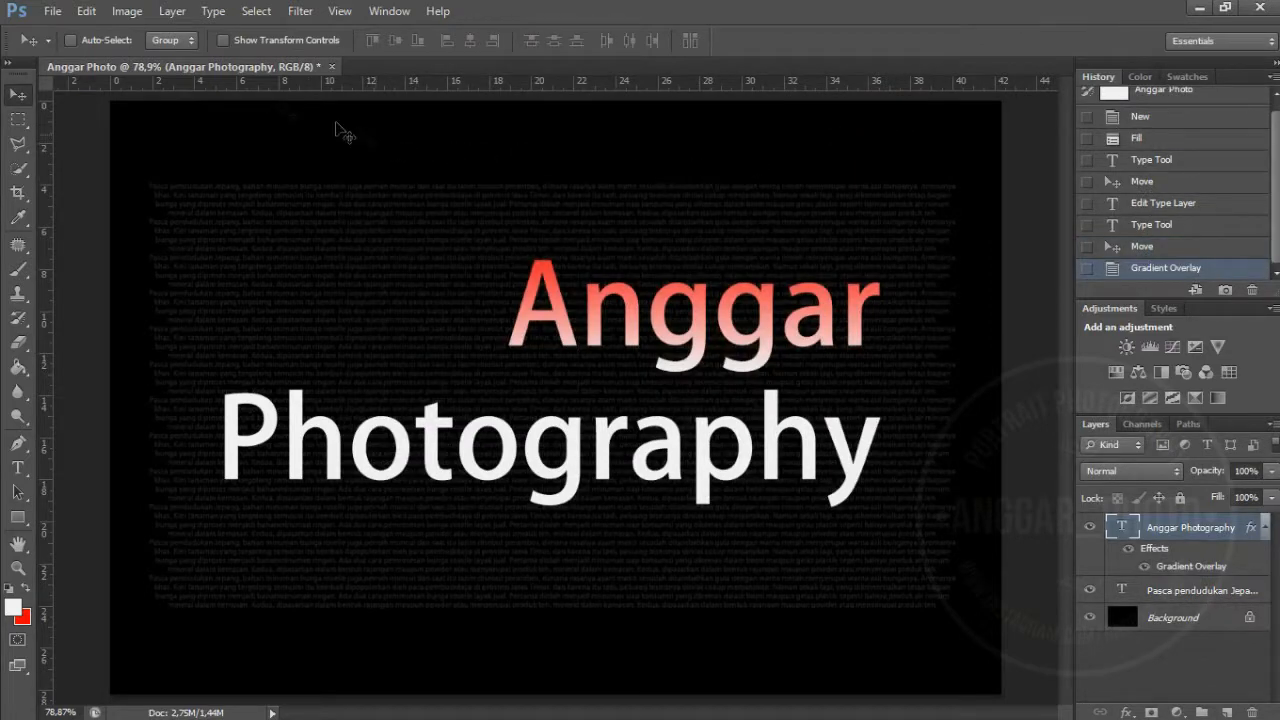
Step: Create a clipping mask that clips the title layer to the paragraph text layer
{"action": "left_click", "coordinate": [172, 11]}
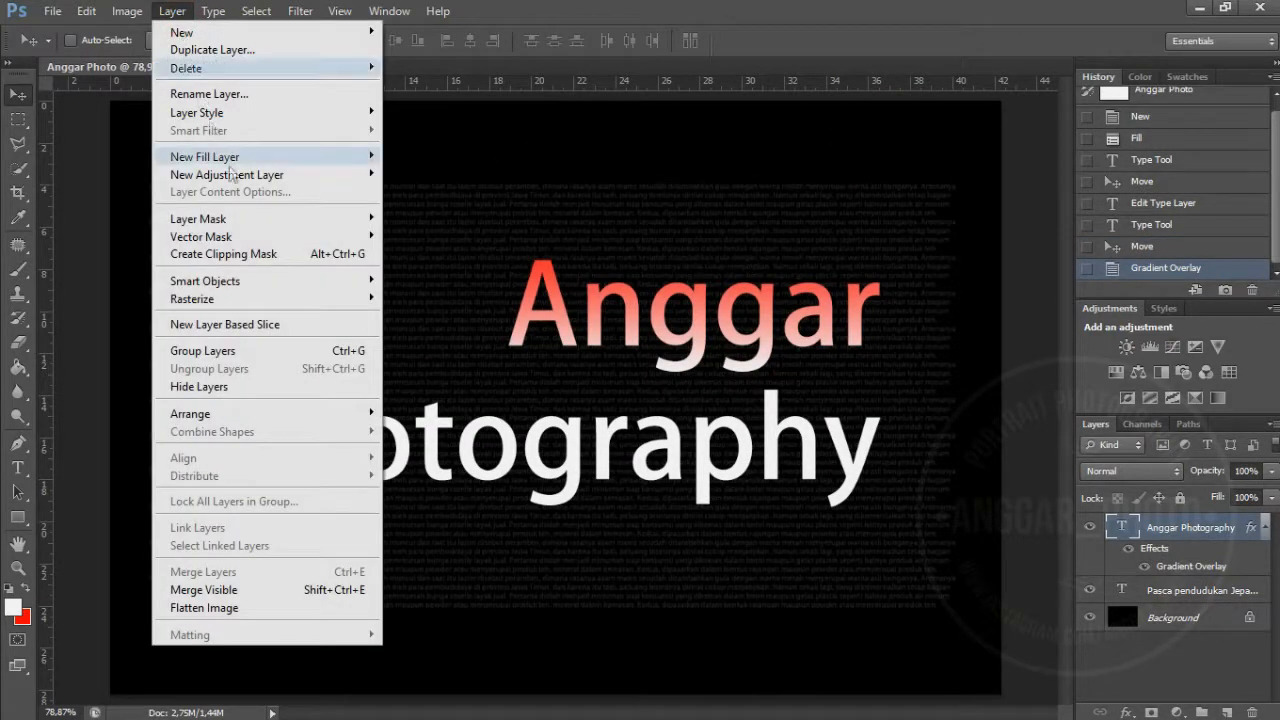
{"action": "left_click", "coordinate": [318, 256]}
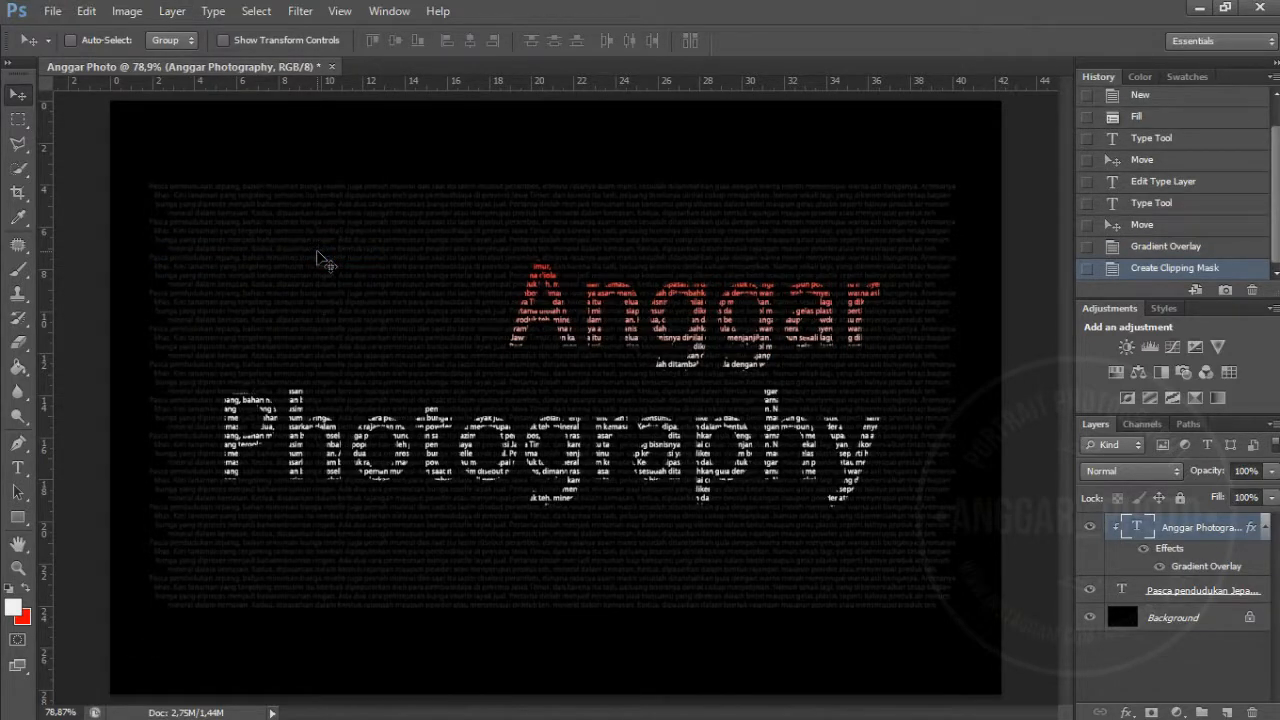
Step: Add a layer mask to the paragraph text layer and choose the Brush tool for painting on it
{"action": "left_click", "coordinate": [1171, 591]}
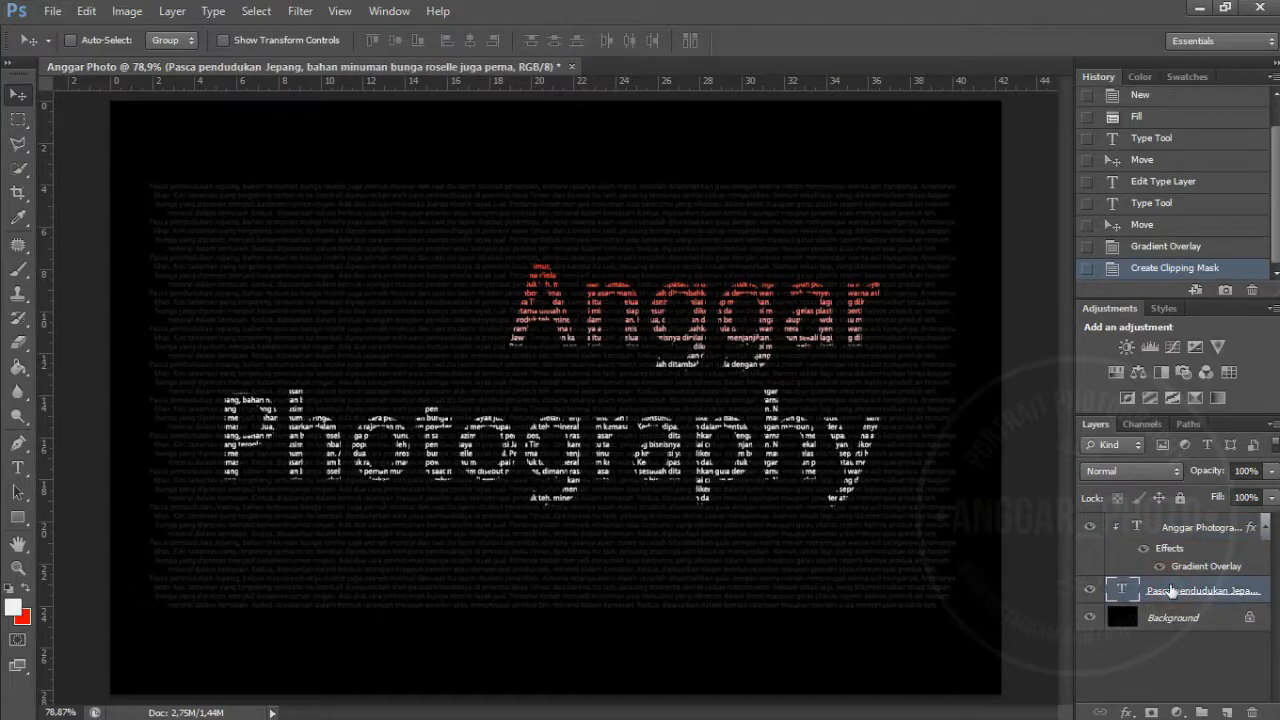
{"action": "left_click", "coordinate": [1152, 713]}
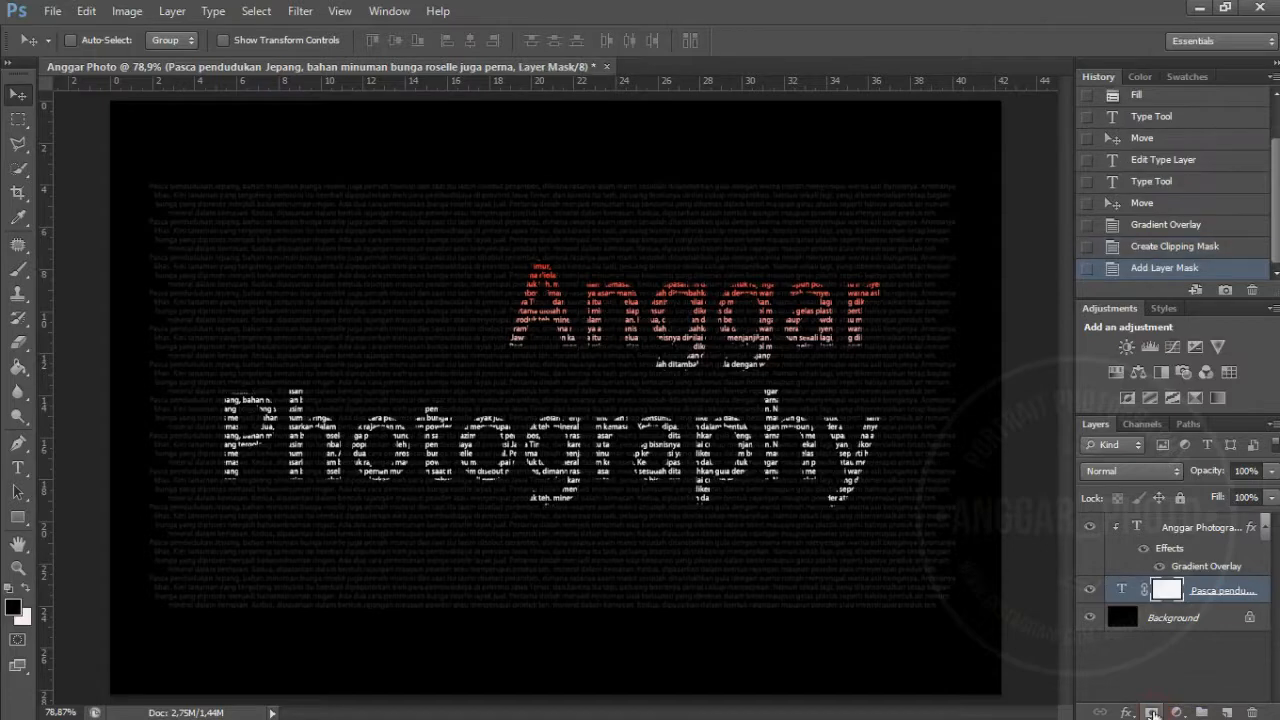
{"action": "left_click", "coordinate": [18, 269]}
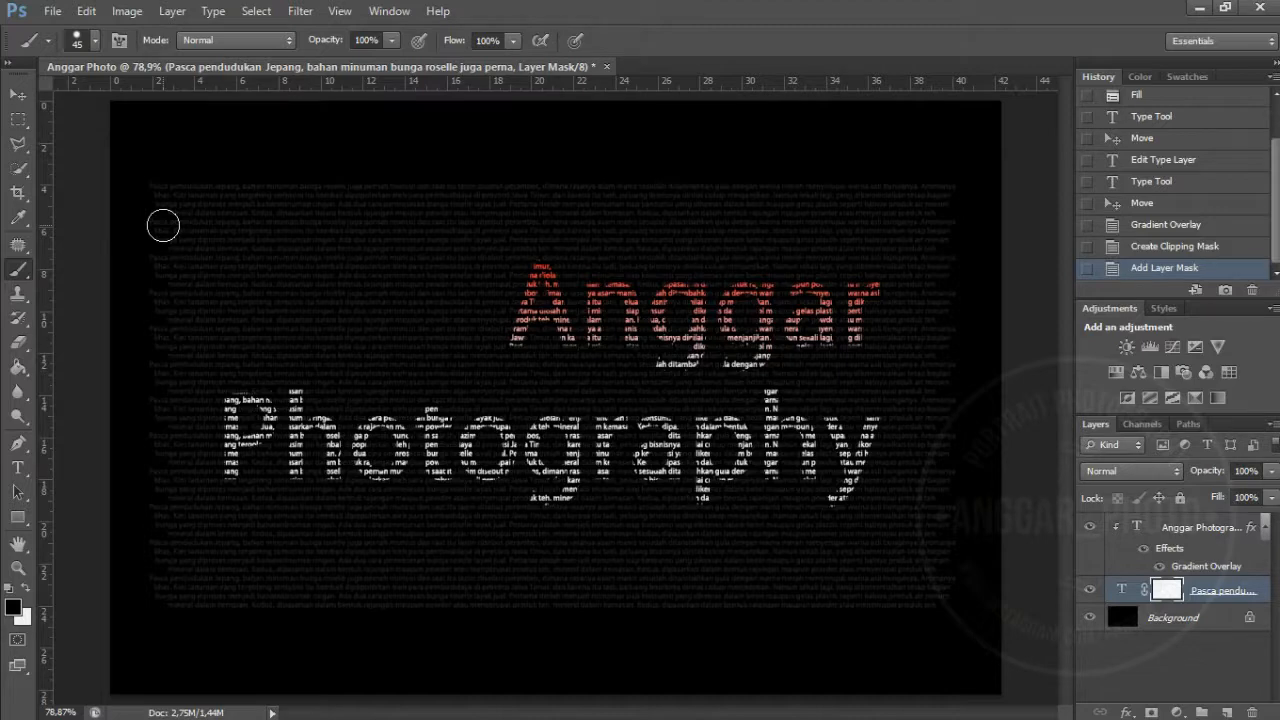
Step: Enlarge the brush to 175 px and paint black on the mask across the paragraph rows above the title
{"action": "key", "text": "bracketright"}
{"action": "key", "text": "bracketright"}
{"action": "key", "text": "bracketright"}
{"action": "key", "text": "bracketright"}
{"action": "key", "text": "bracketright"}
{"action": "key", "text": "bracketright"}
{"action": "key", "text": "bracketright"}
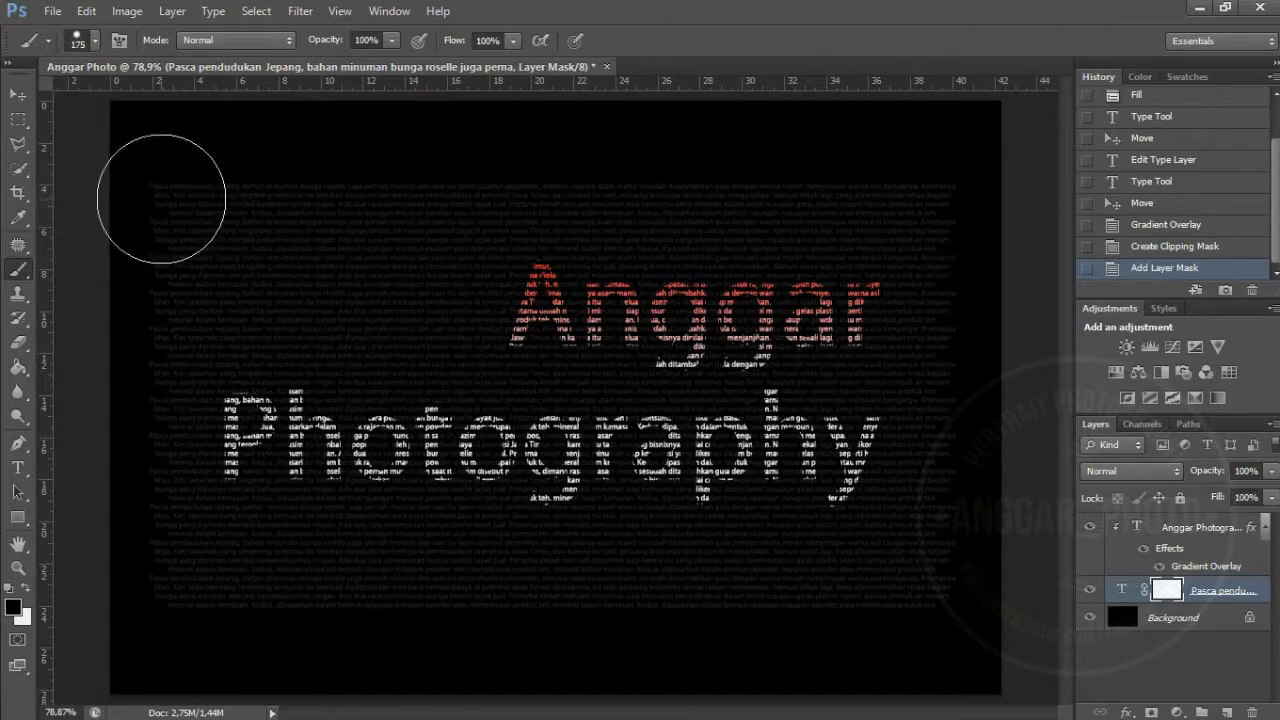
{"action": "mouse_move", "coordinate": [161, 196]}
{"action": "left_mouse_down"}
{"action": "mouse_move", "coordinate": [509, 177]}
{"action": "mouse_move", "coordinate": [580, 183]}
{"action": "mouse_move", "coordinate": [597, 203]}
{"action": "mouse_move", "coordinate": [957, 200]}
{"action": "left_mouse_up"}
Step: Reduce the brush to 125 px and mask out the paragraph text along the block's right-hand edge
{"action": "key", "text": "bracketleft"}
{"action": "key", "text": "bracketleft"}
{"action": "key", "text": "bracketleft"}
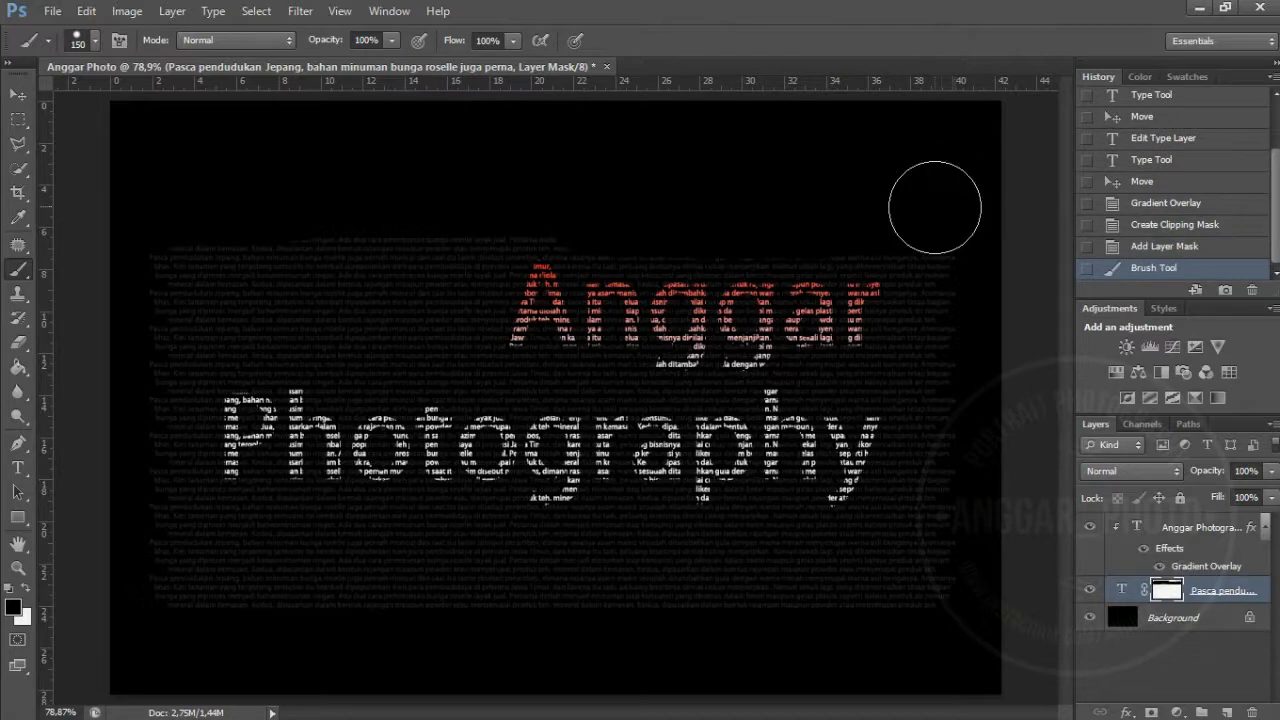
{"action": "key", "text": "bracketright"}
{"action": "key", "text": "bracketright"}
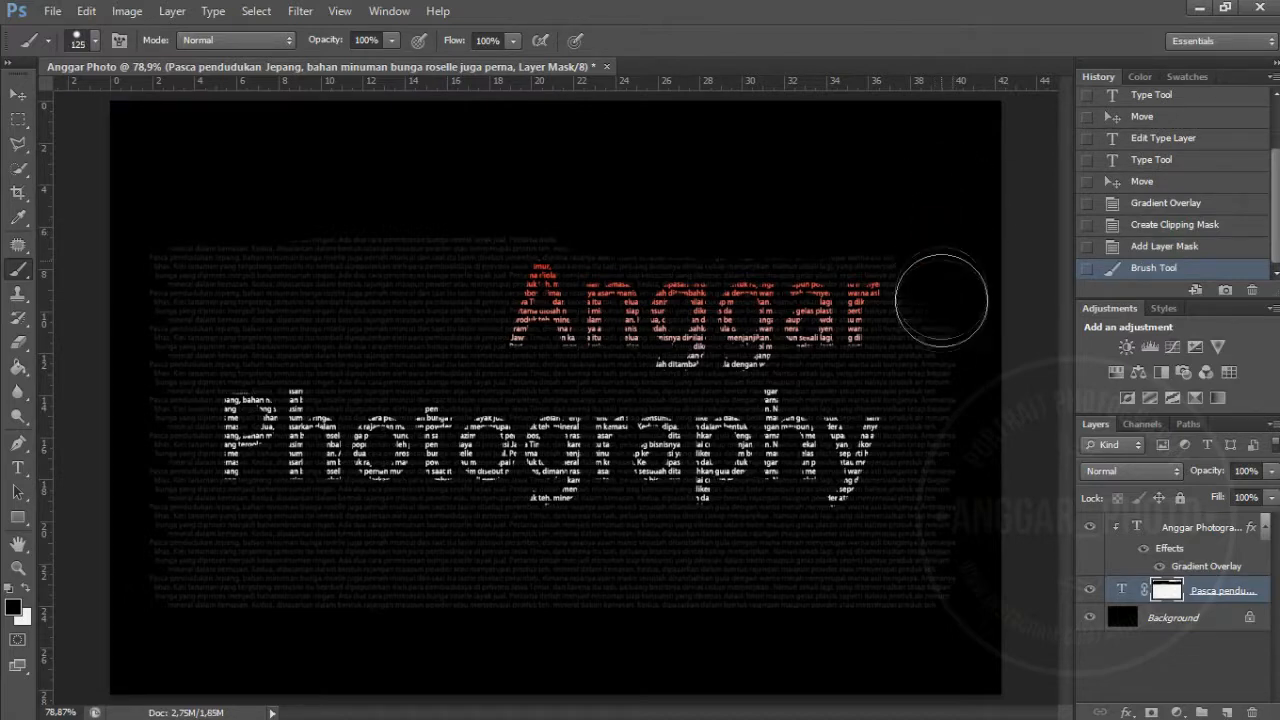
{"action": "left_click", "coordinate": [944, 358]}
Step: Mask out the paragraph rows below "Photography" and along the block's left-hand edge with a 100 px brush
{"action": "key", "text": "bracketleft"}
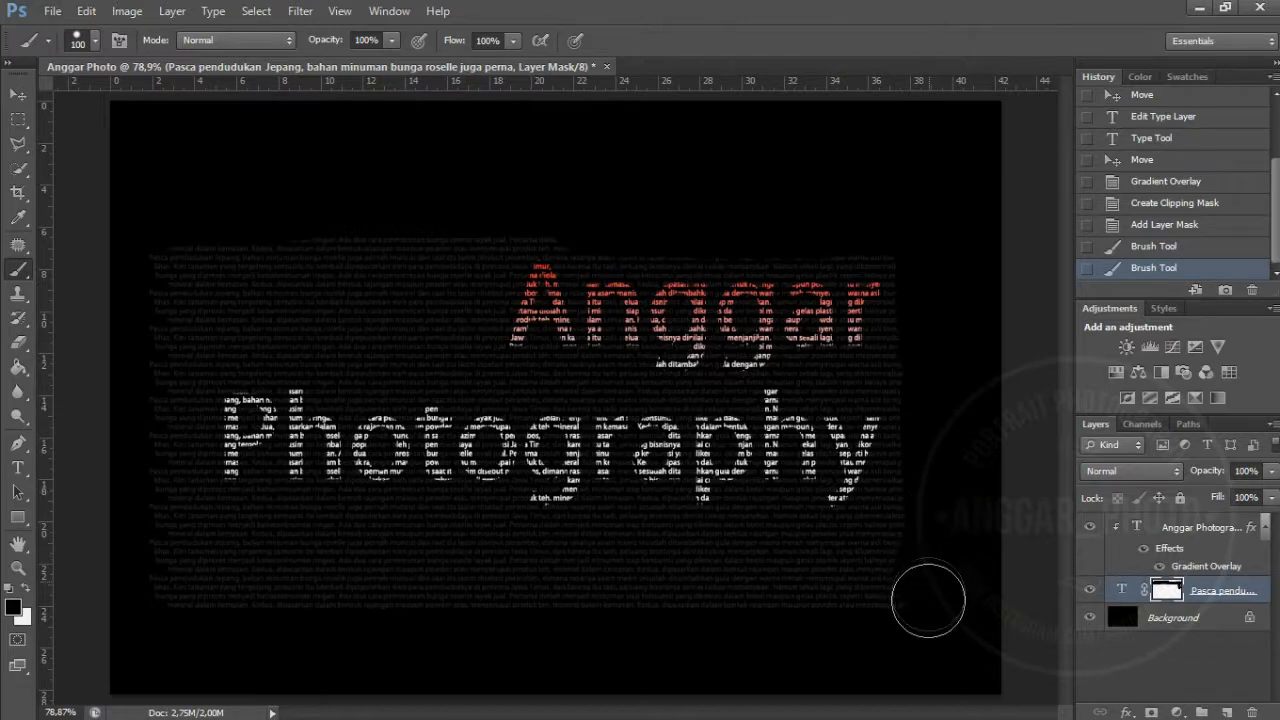
{"action": "left_click", "coordinate": [933, 581]}
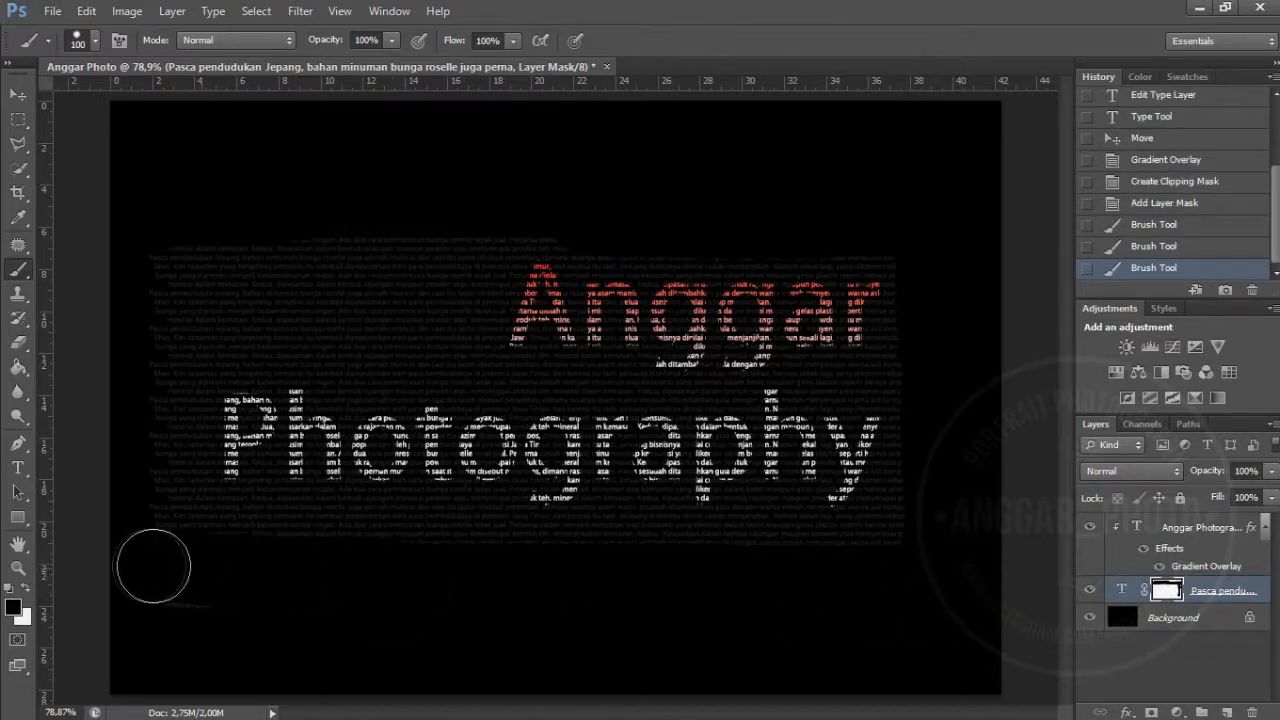
{"action": "left_click", "coordinate": [257, 563]}
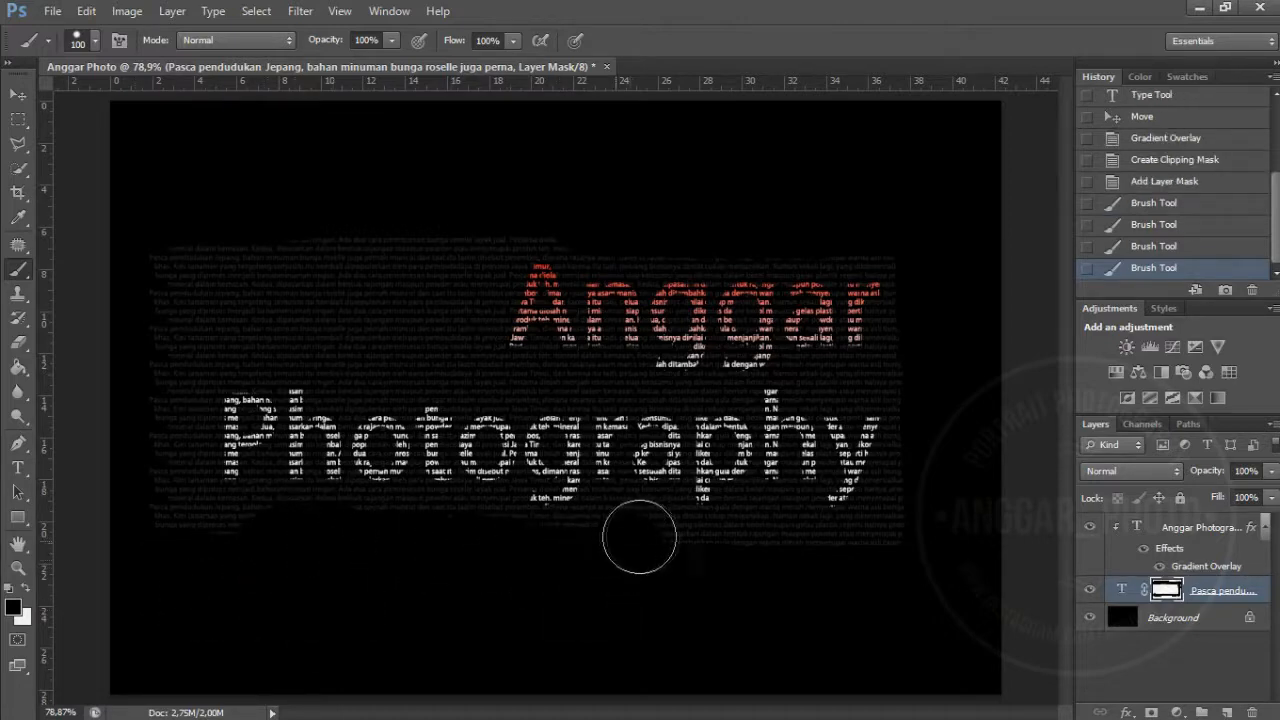
{"action": "left_click", "coordinate": [897, 558]}
{"action": "left_click", "coordinate": [737, 560]}
{"action": "left_click", "coordinate": [621, 532]}
{"action": "left_click", "coordinate": [604, 553]}
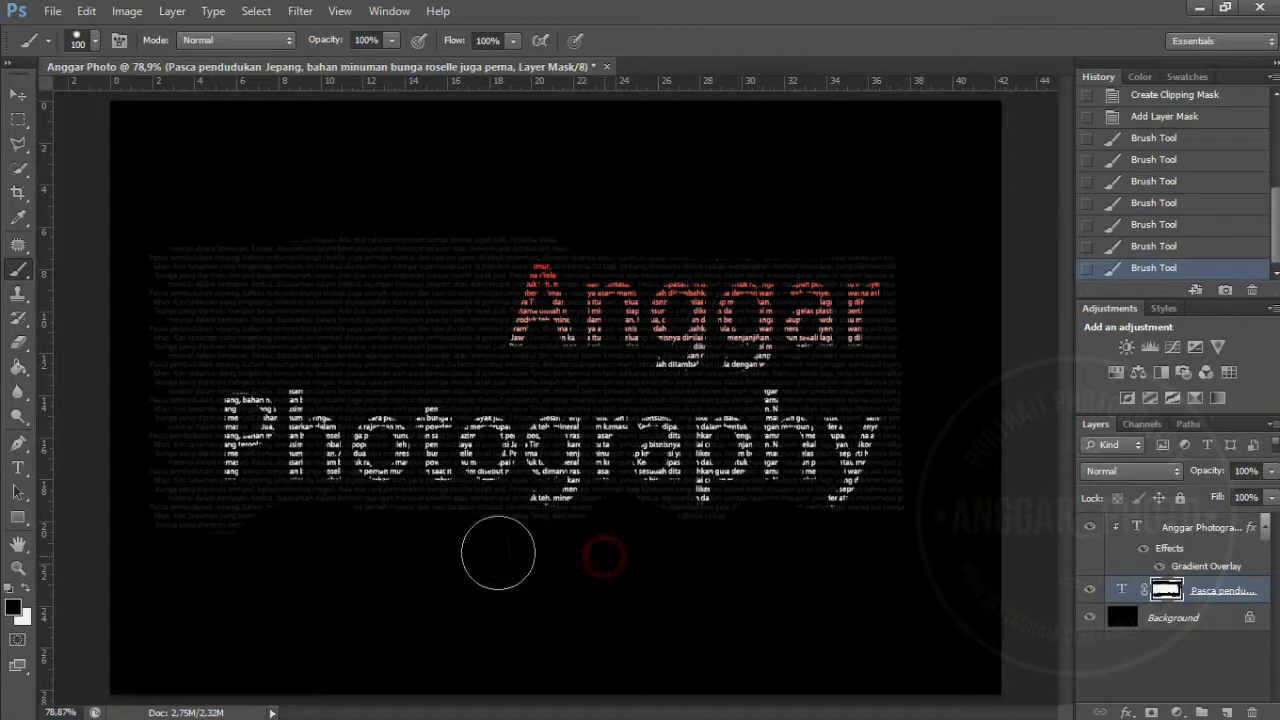
{"action": "left_click", "coordinate": [466, 537]}
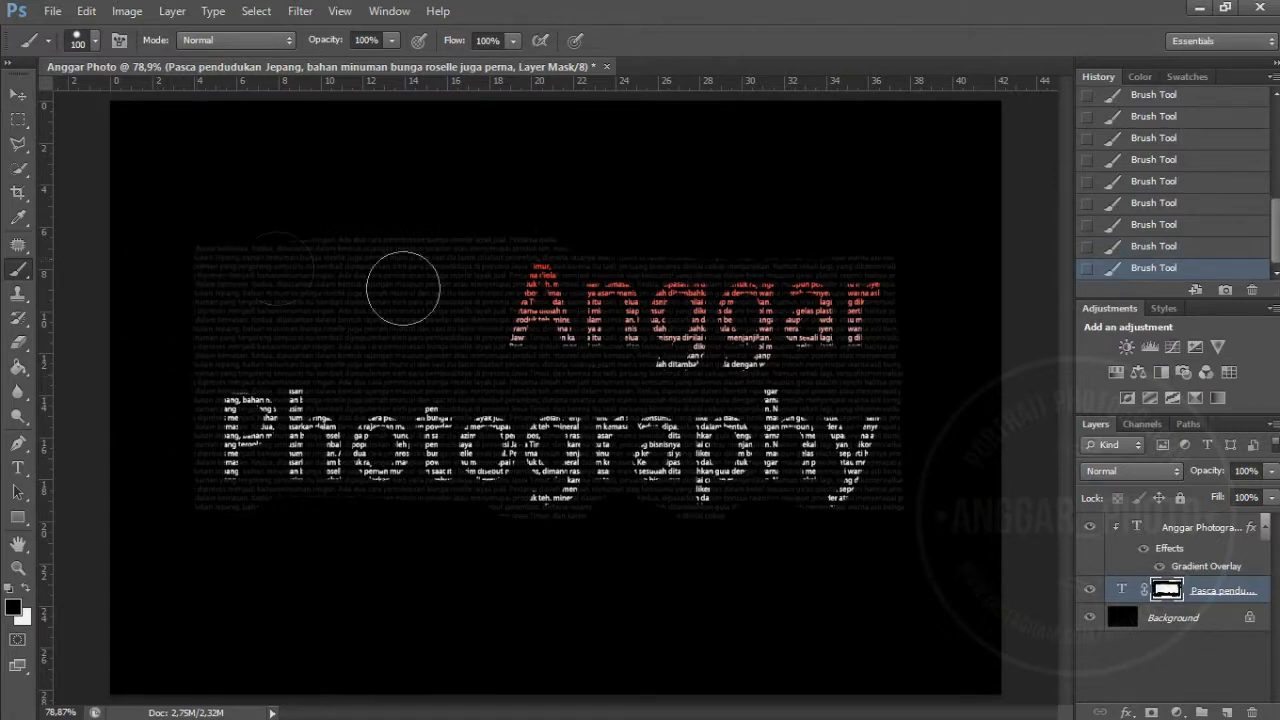
Step: Mask out the paragraph text in the gap between the two title lines with a 60–70 px brush
{"action": "key", "text": "bracketleft"}
{"action": "key", "text": "bracketleft"}
{"action": "left_click", "coordinate": [913, 379]}
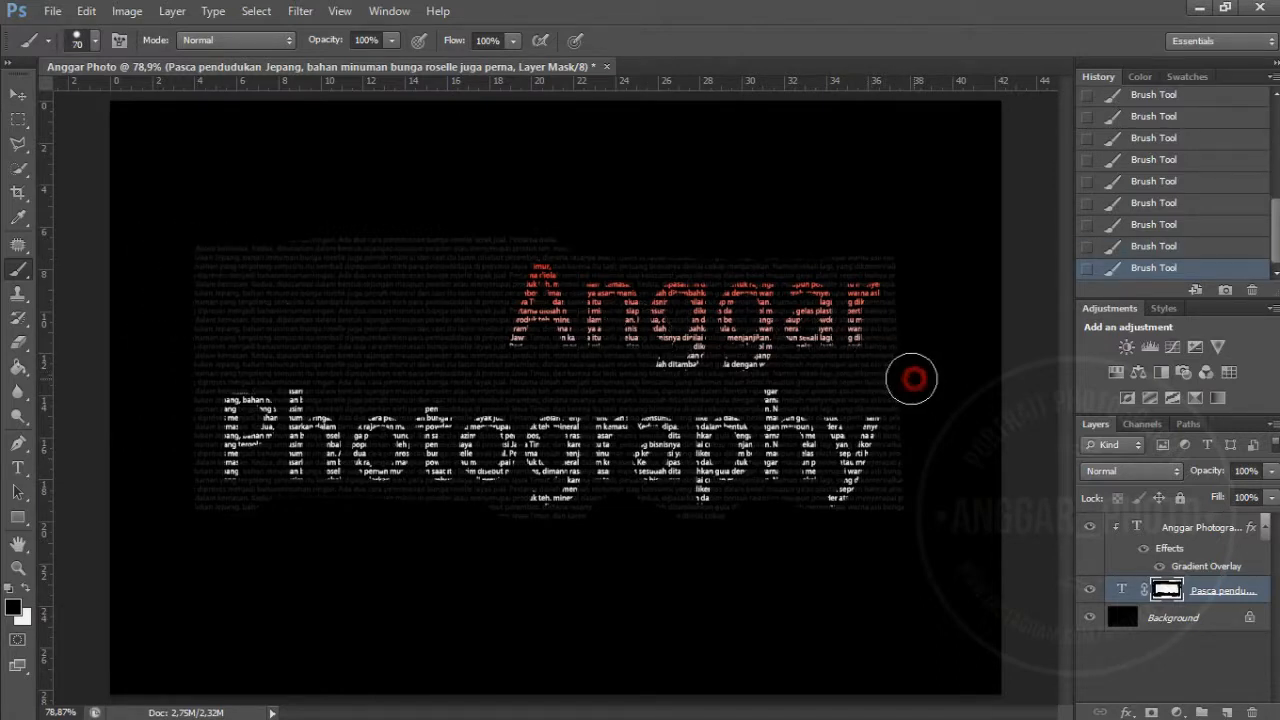
{"action": "left_click", "coordinate": [905, 378]}
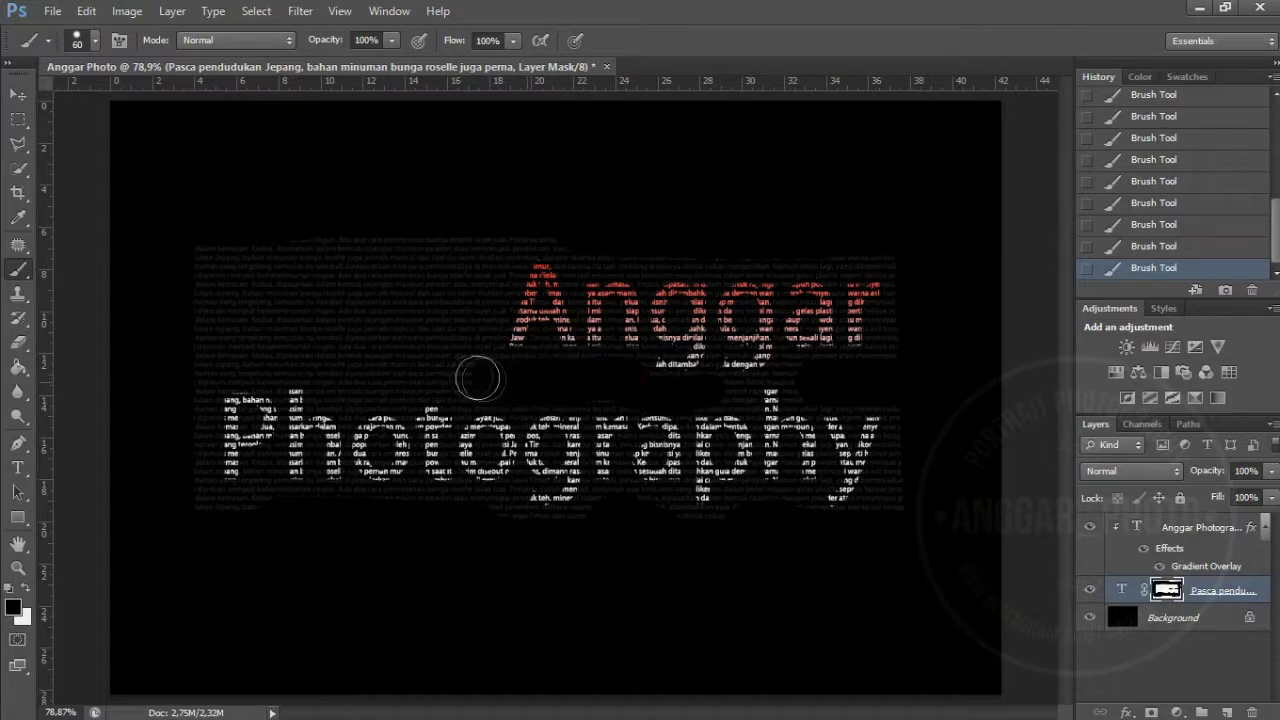
Step: Mask out the paragraph text beside "Anggar" and above the start of "Photography" with a 100 px brush
{"action": "key", "text": "bracketright"}
{"action": "left_click", "coordinate": [450, 254]}
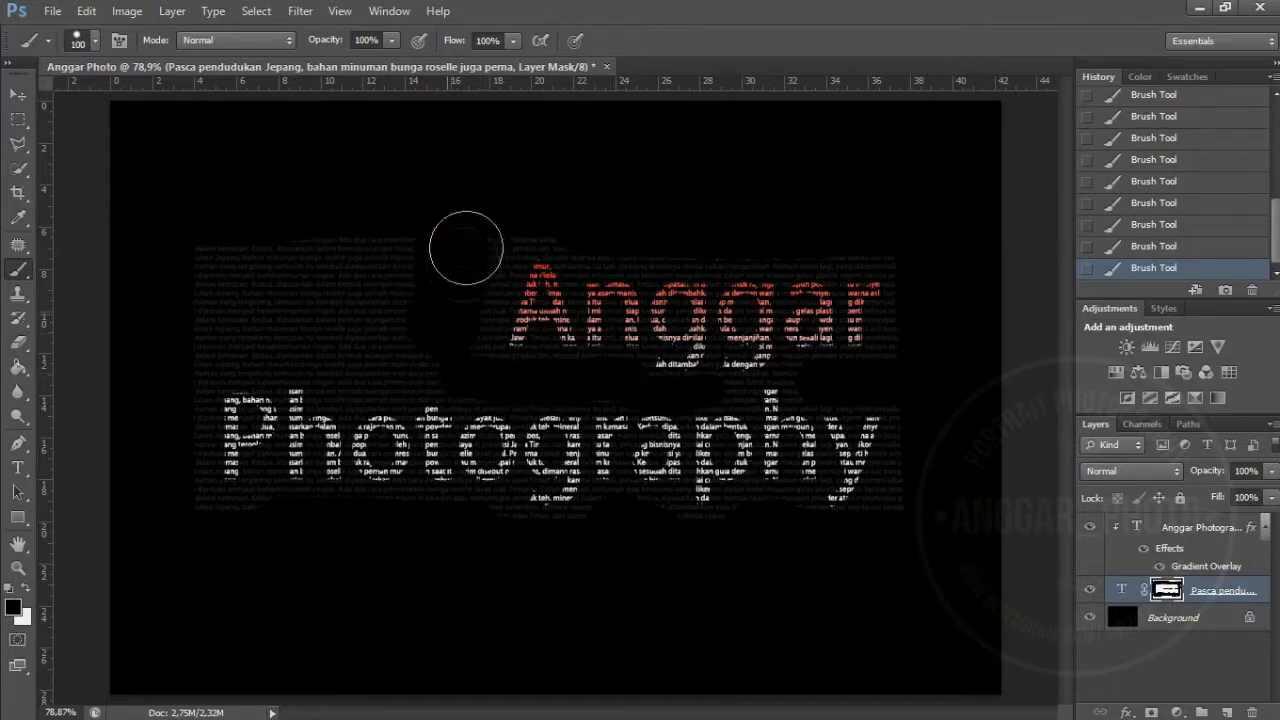
{"action": "mouse_move", "coordinate": [421, 351]}
{"action": "left_mouse_down"}
{"action": "mouse_move", "coordinate": [365, 351]}
{"action": "mouse_move", "coordinate": [192, 320]}
{"action": "mouse_move", "coordinate": [294, 312]}
{"action": "mouse_move", "coordinate": [390, 260]}
{"action": "mouse_move", "coordinate": [388, 246]}
{"action": "mouse_move", "coordinate": [212, 250]}
{"action": "mouse_move", "coordinate": [407, 224]}
{"action": "mouse_move", "coordinate": [485, 203]}
{"action": "mouse_move", "coordinate": [481, 187]}
{"action": "mouse_move", "coordinate": [397, 198]}
{"action": "mouse_move", "coordinate": [354, 321]}
{"action": "mouse_move", "coordinate": [182, 328]}
{"action": "mouse_move", "coordinate": [168, 388]}
{"action": "left_mouse_up"}
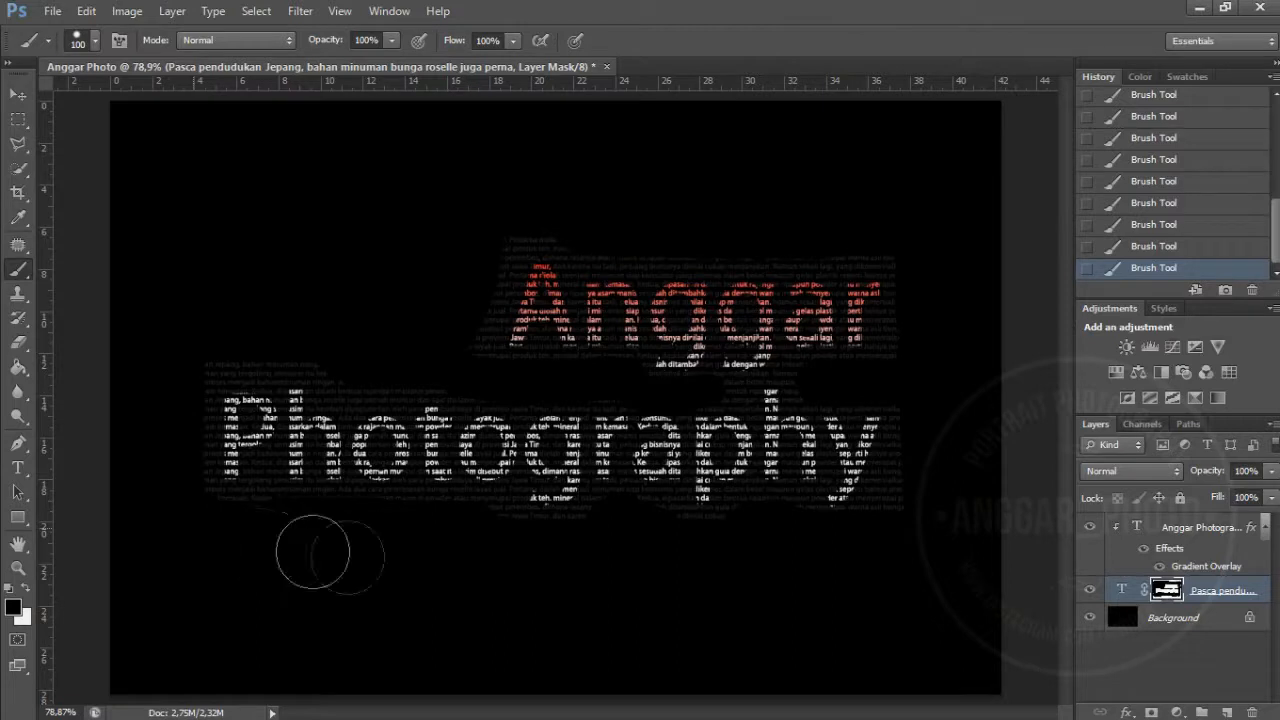
Step: Clean up the remaining paragraph text around the title's outer edges on the mask with an 80 px brush
{"action": "key", "text": "bracketleft"}
{"action": "key", "text": "bracketleft"}
{"action": "left_click", "coordinate": [915, 394]}
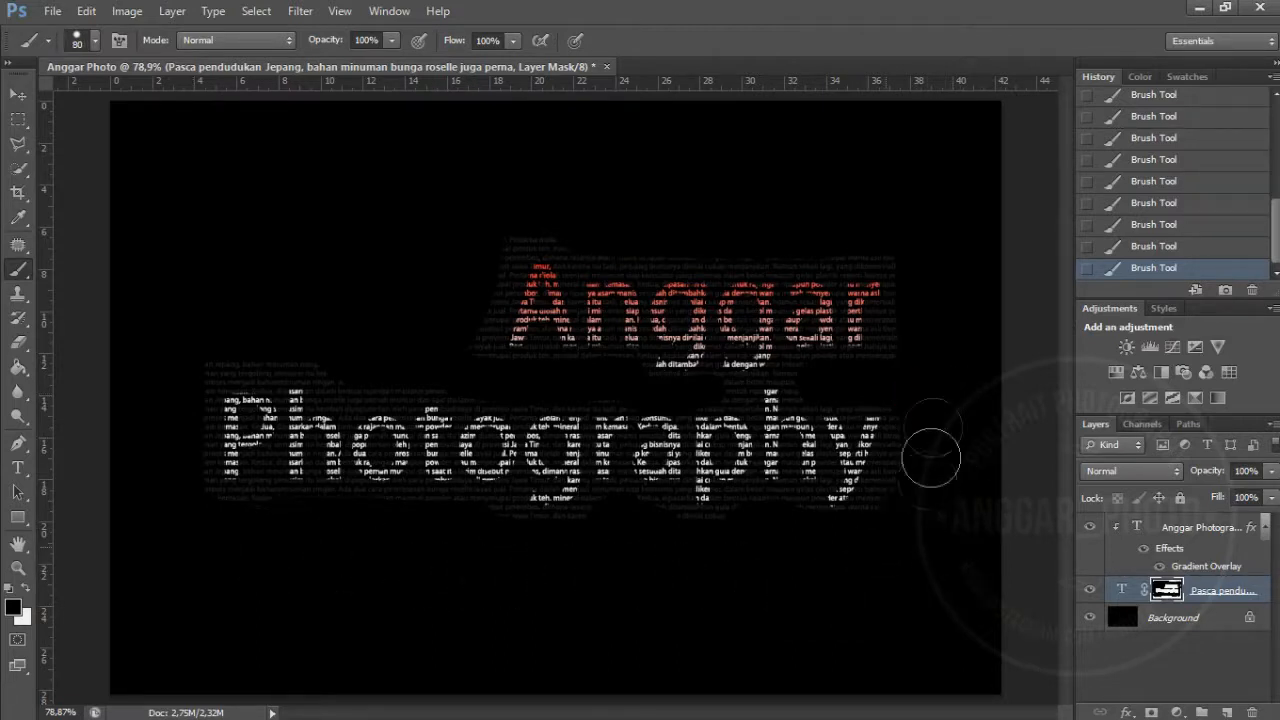
{"action": "left_click", "coordinate": [552, 201]}
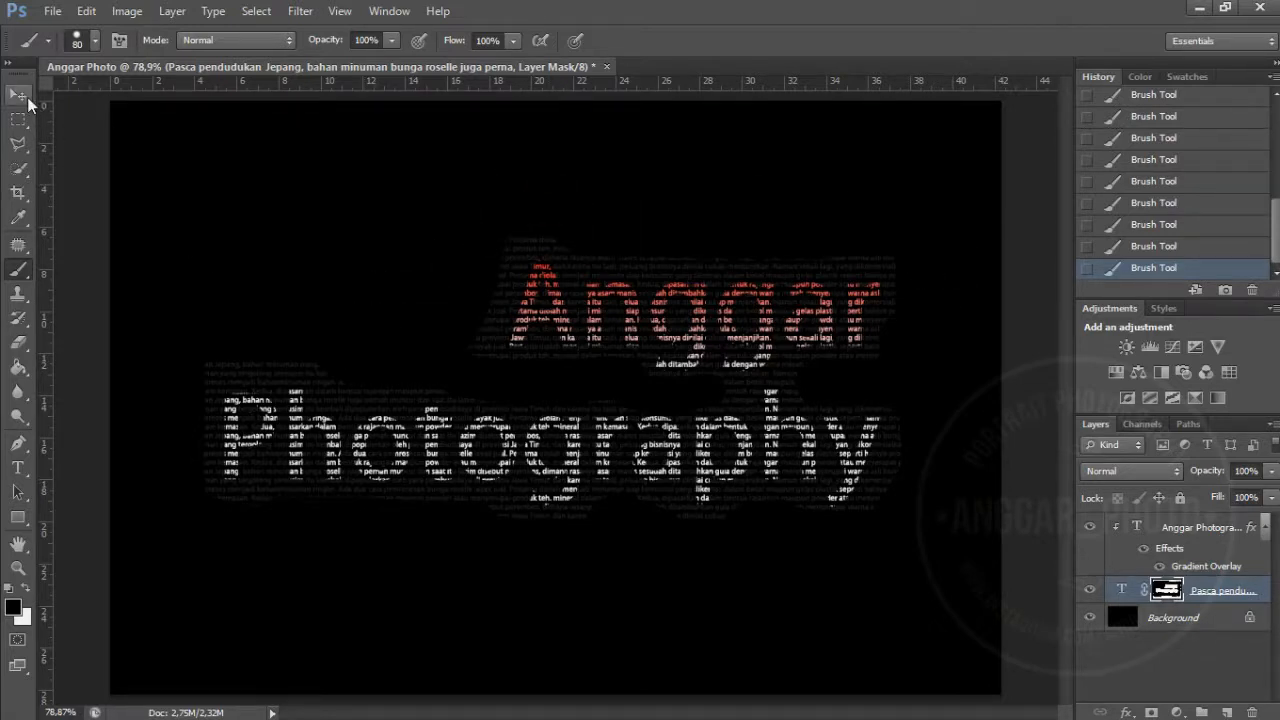
Step: Flatten the image into a single background layer
{"action": "left_click", "coordinate": [27, 99]}
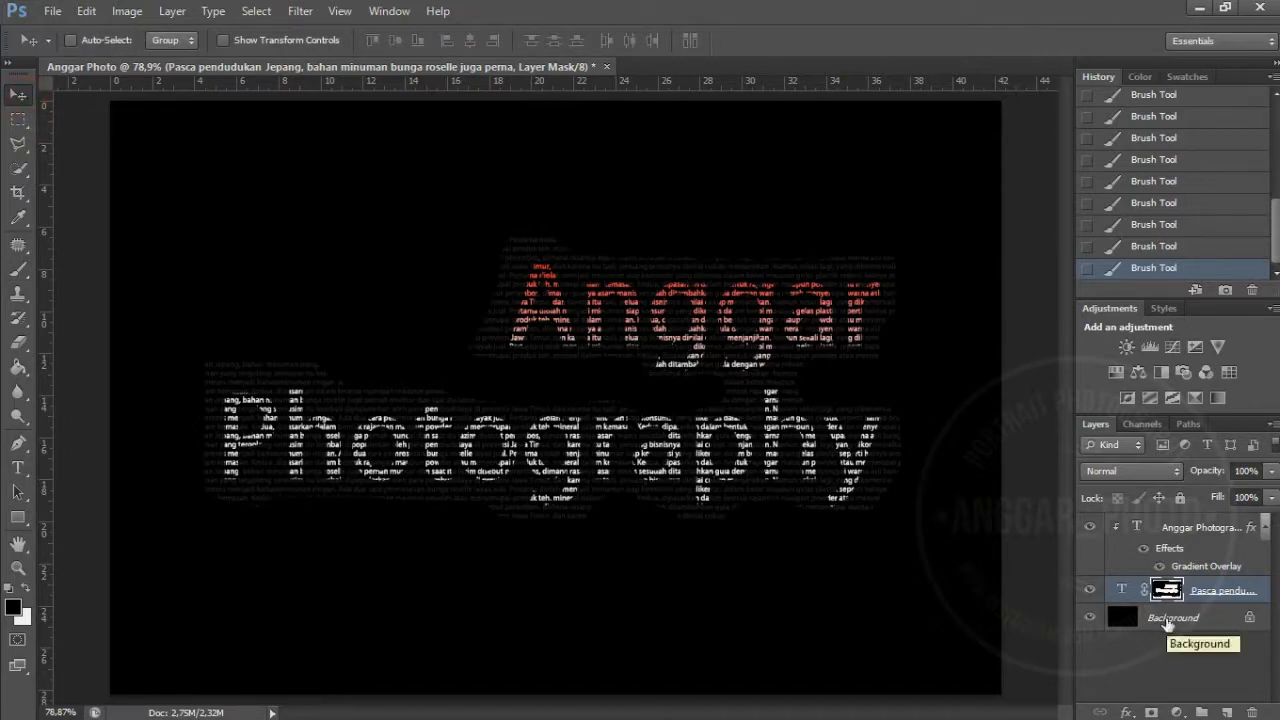
{"action": "right_click", "coordinate": [1158, 620]}
{"action": "left_click", "coordinate": [1140, 604]}
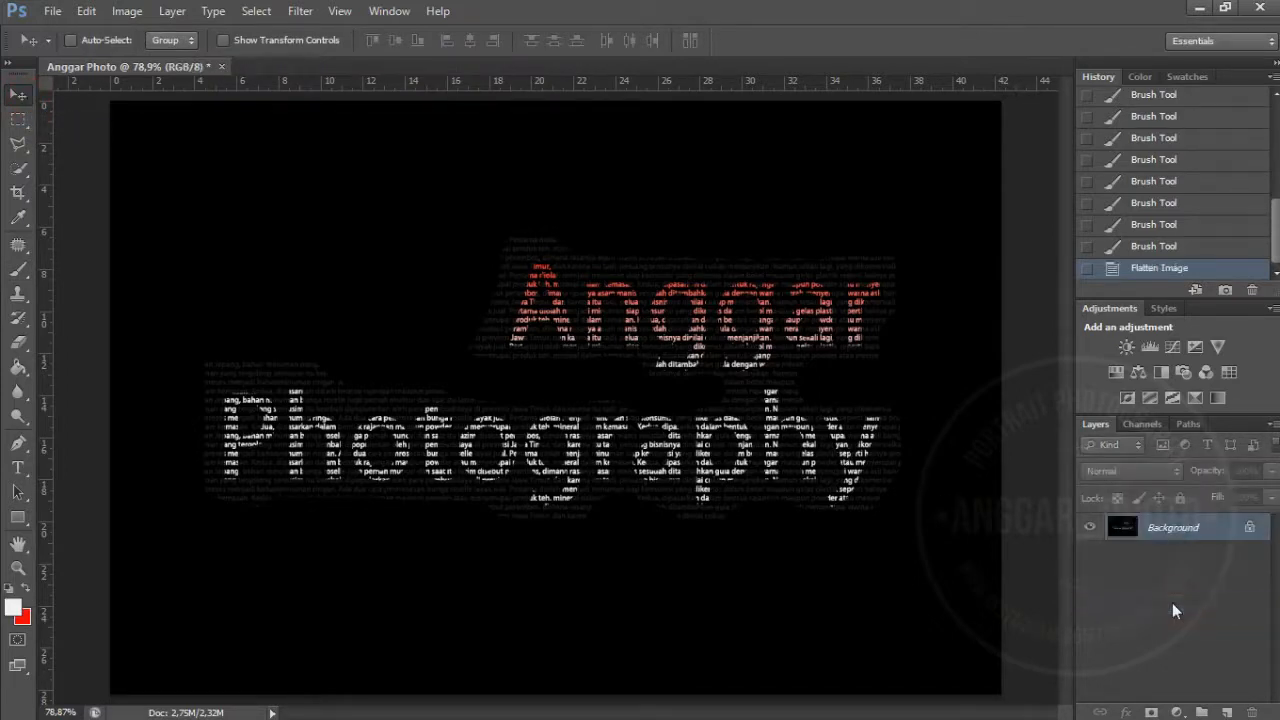
Step: Save the image as a JPEG named "Anggar Photo a" on Data (F:) at quality 12 (Maximum)
{"action": "left_click", "coordinate": [52, 11]}
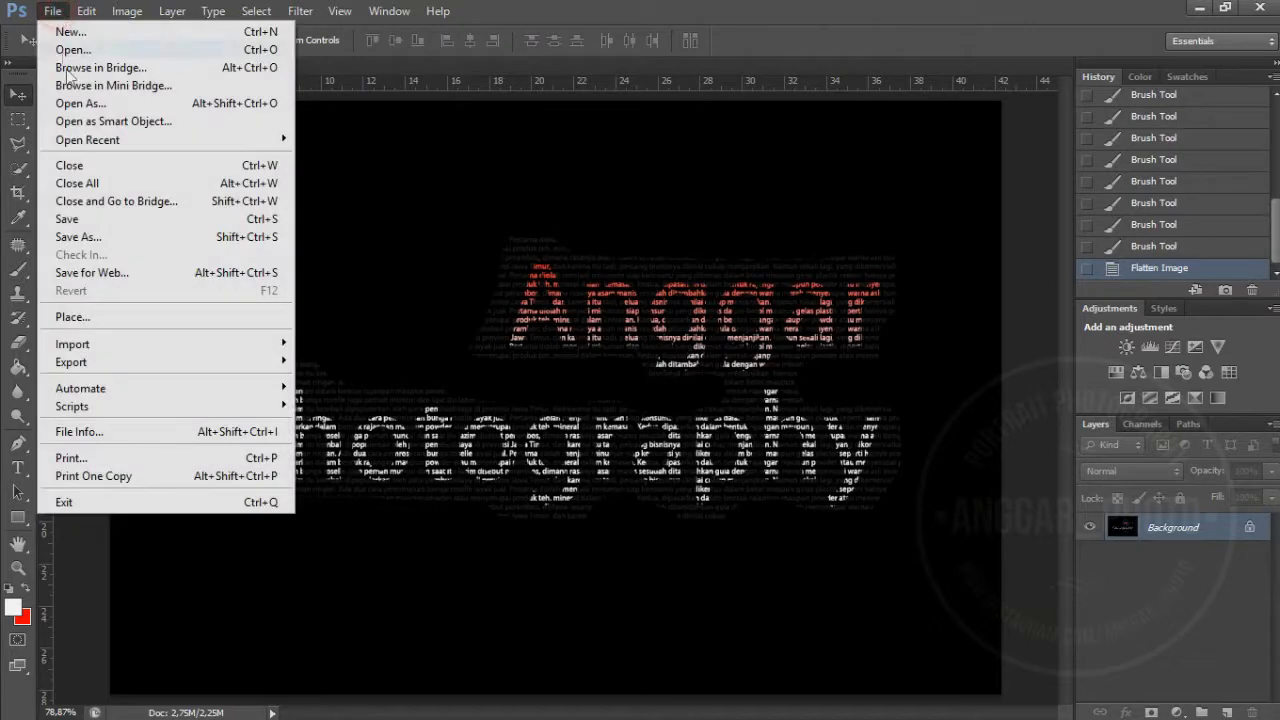
{"action": "left_click", "coordinate": [158, 236]}
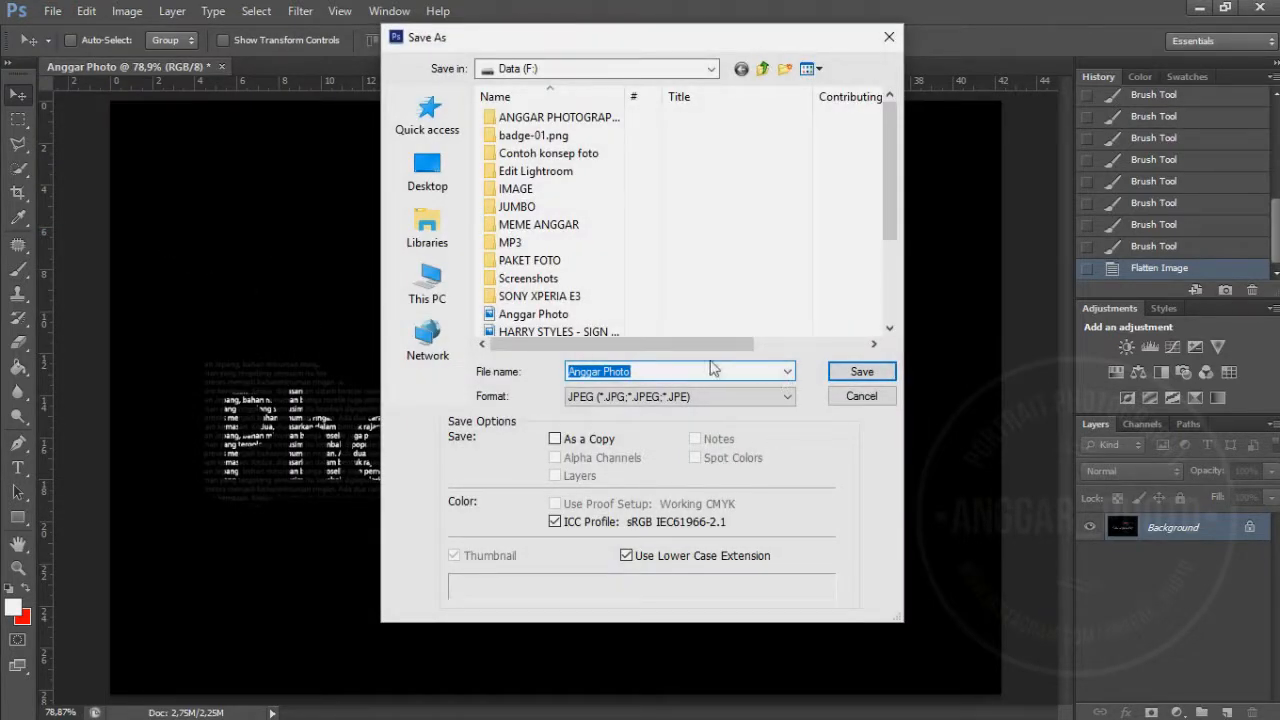
{"action": "left_click", "coordinate": [670, 370]}
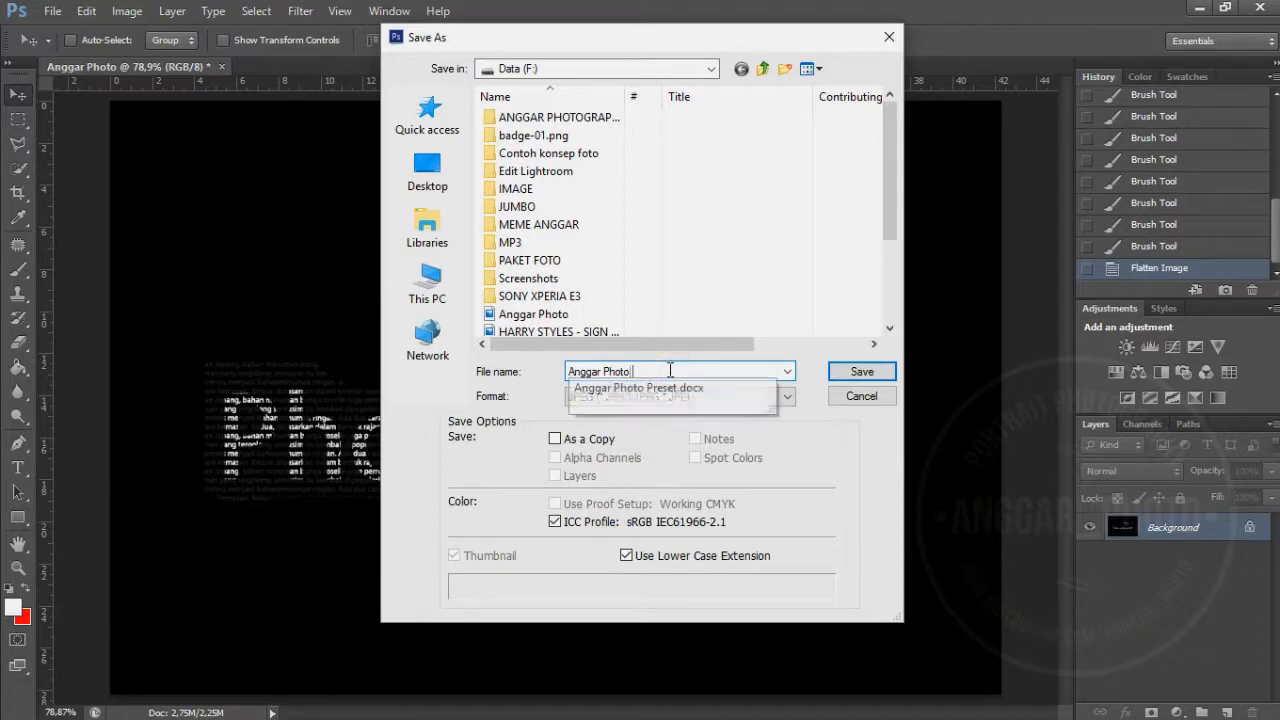
{"action": "type", "text": "a"}
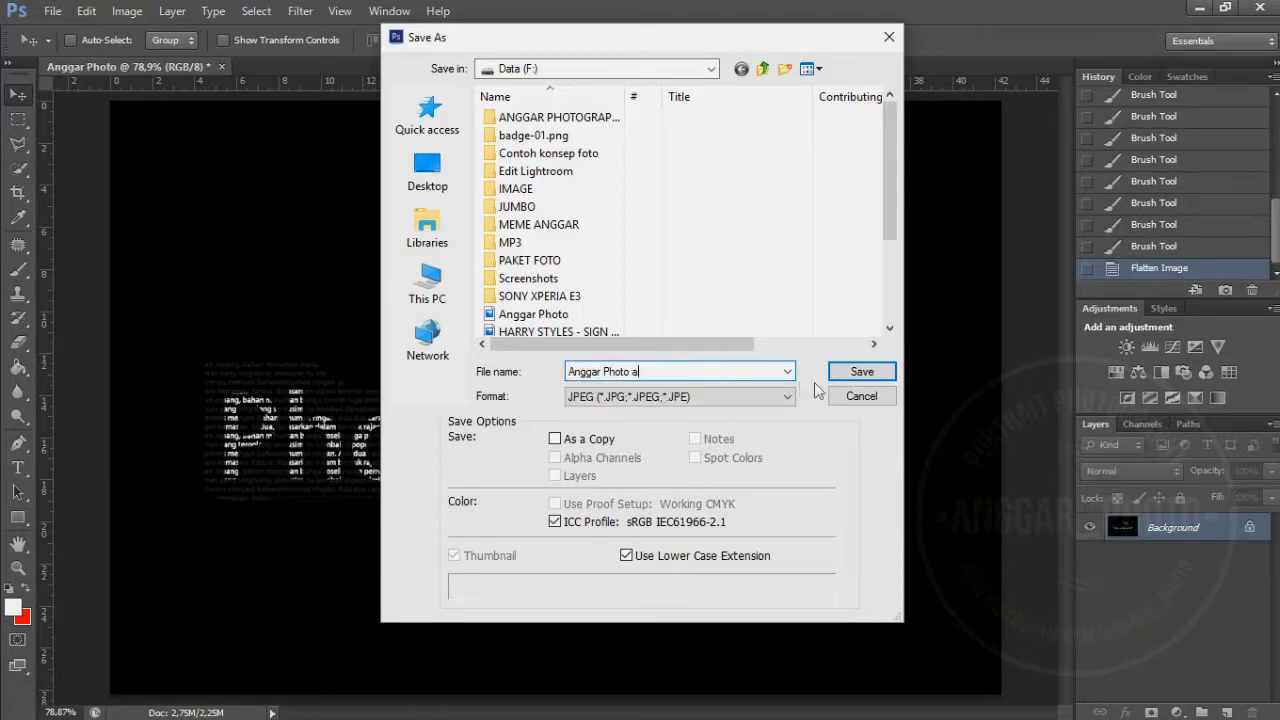
{"action": "left_click", "coordinate": [838, 378]}
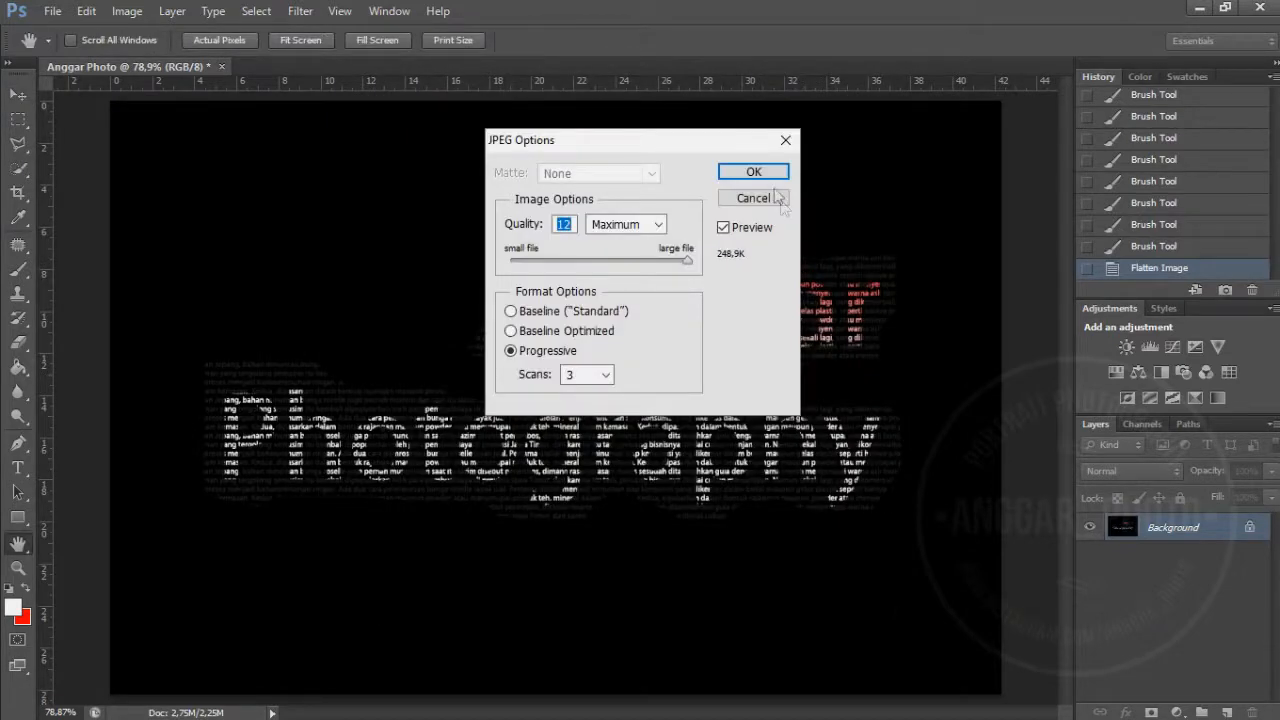
{"action": "left_click", "coordinate": [755, 172]}
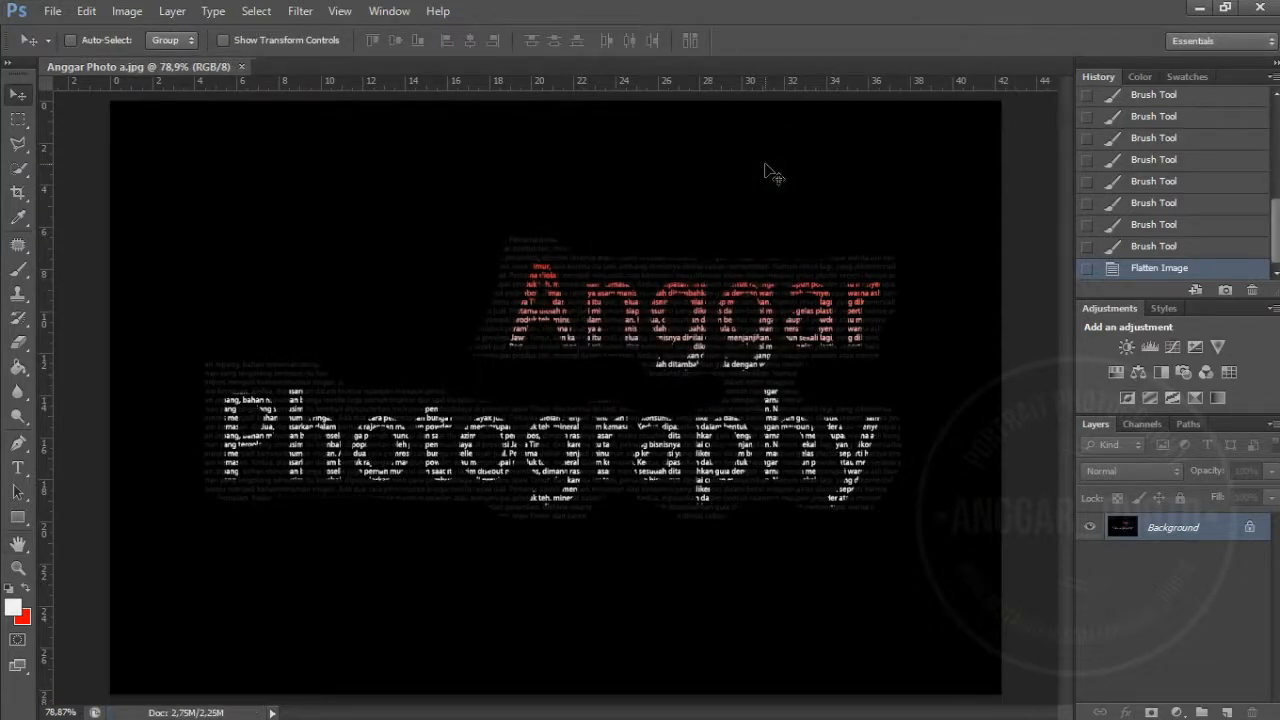